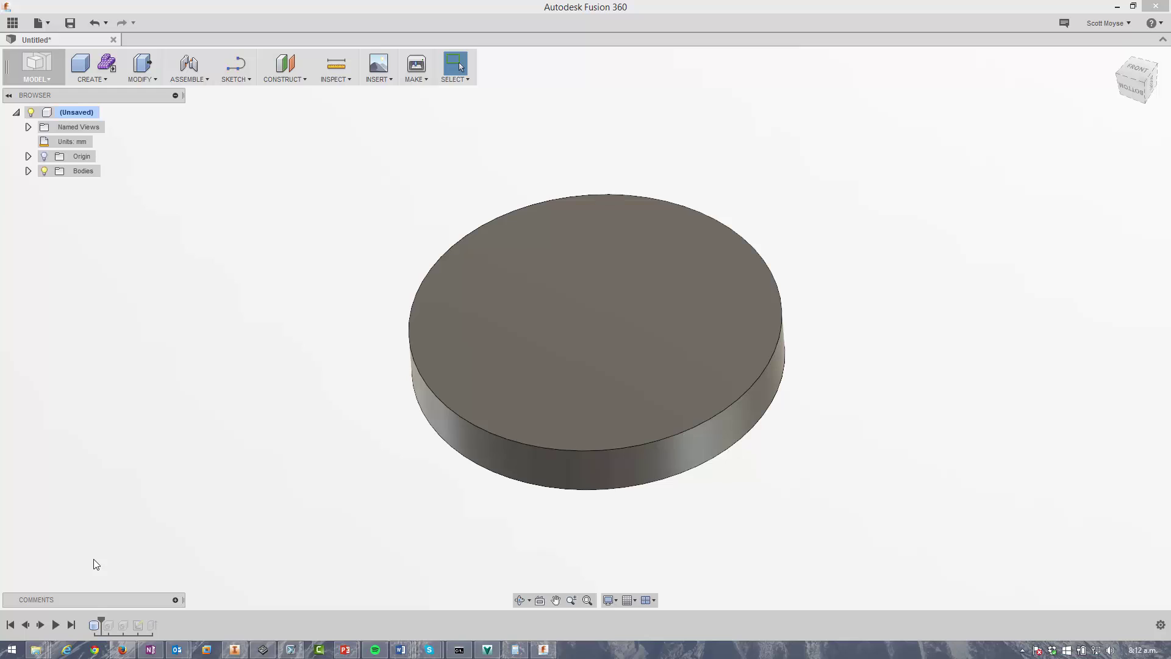
left_click(94, 559)
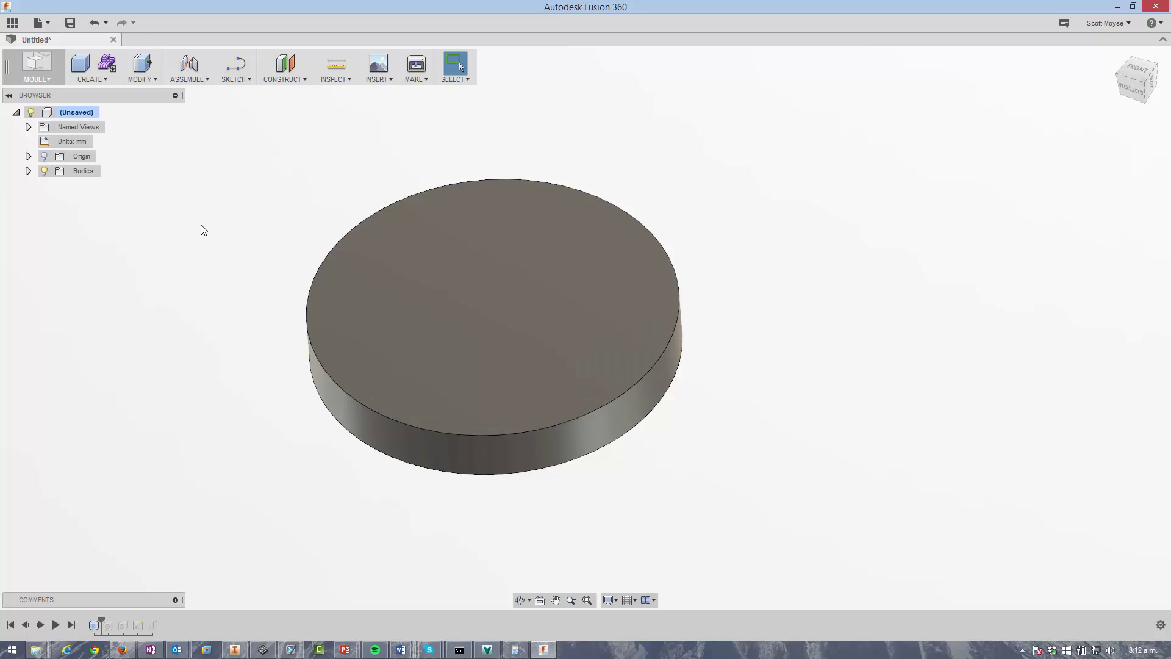
left_click(100, 79)
mouse_move(145, 80)
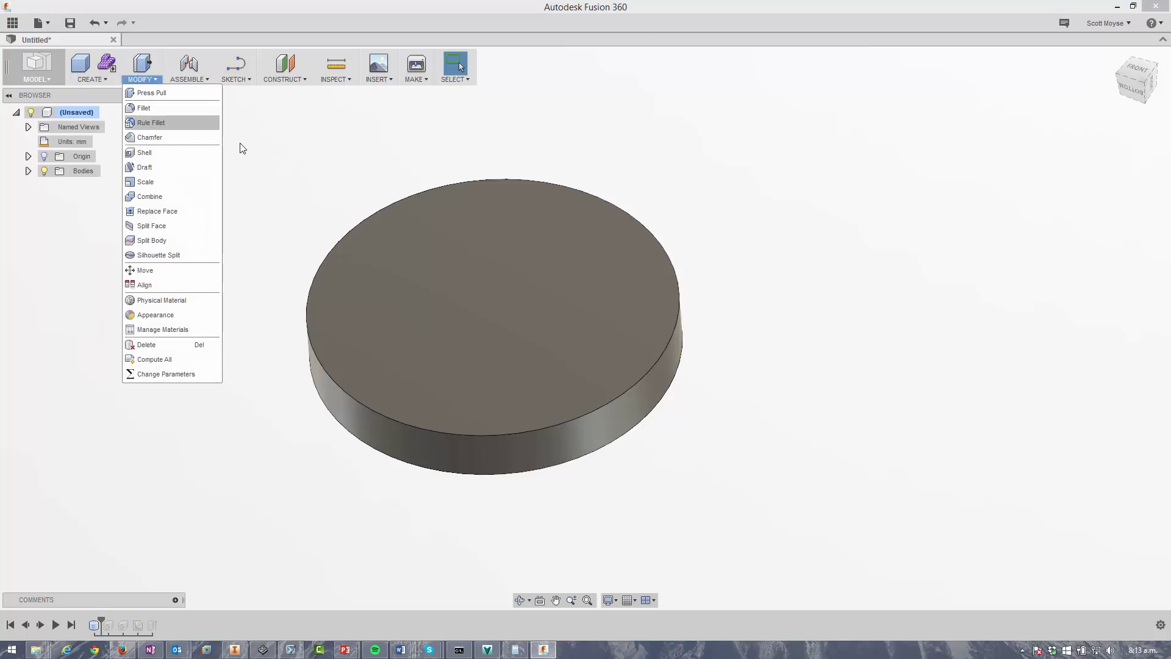
mouse_move(92, 80)
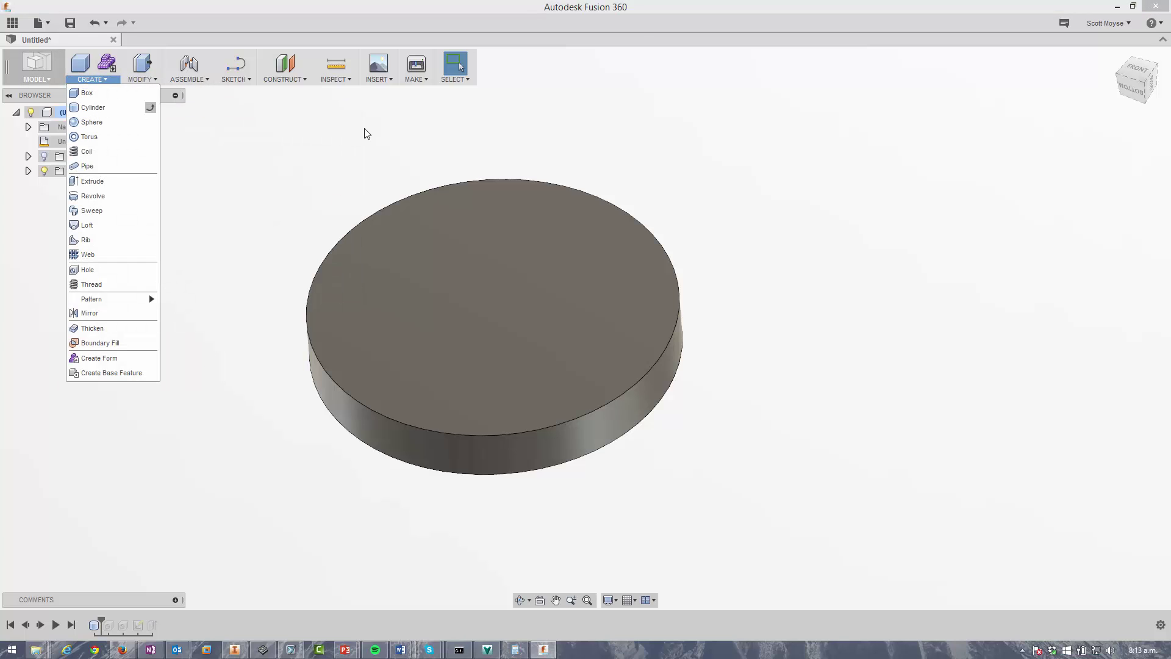
left_click(643, 402)
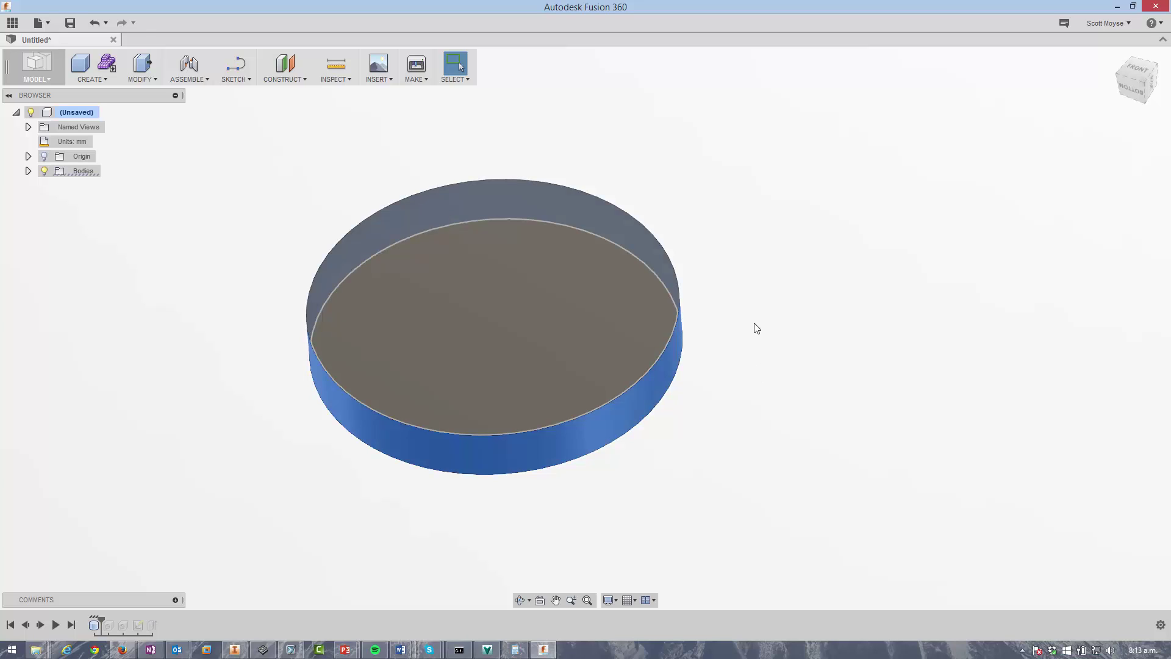
key("Escape")
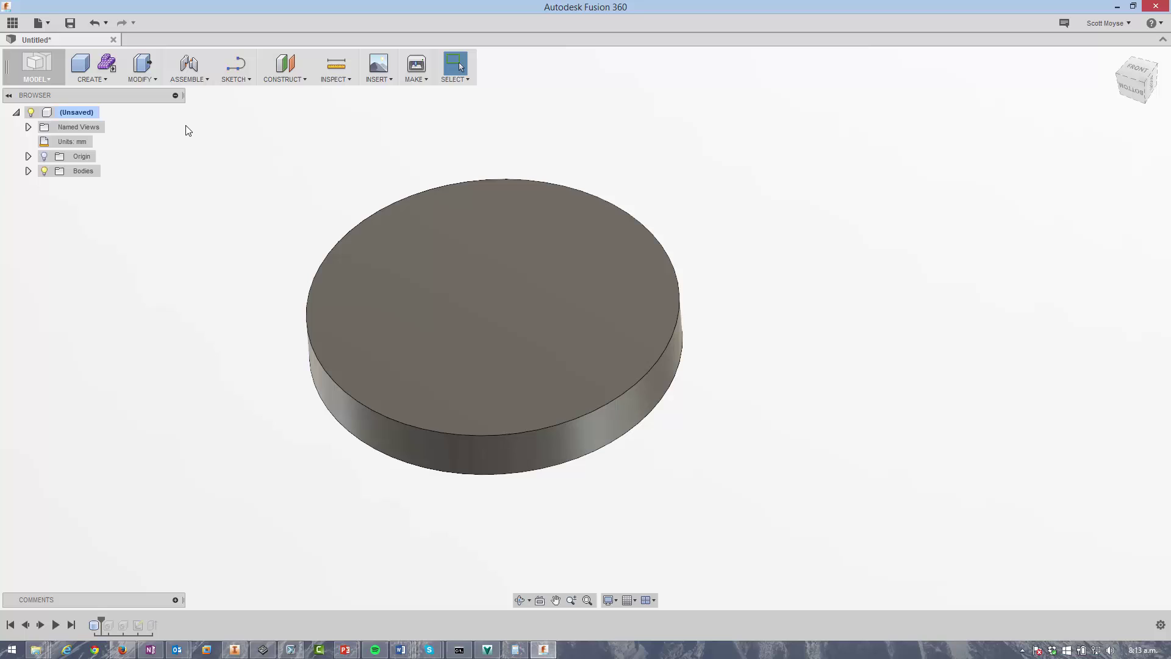
Start a simple Hole on the disc's cylindrical side face and set its diameter to 15 mm.
left_click(97, 80)
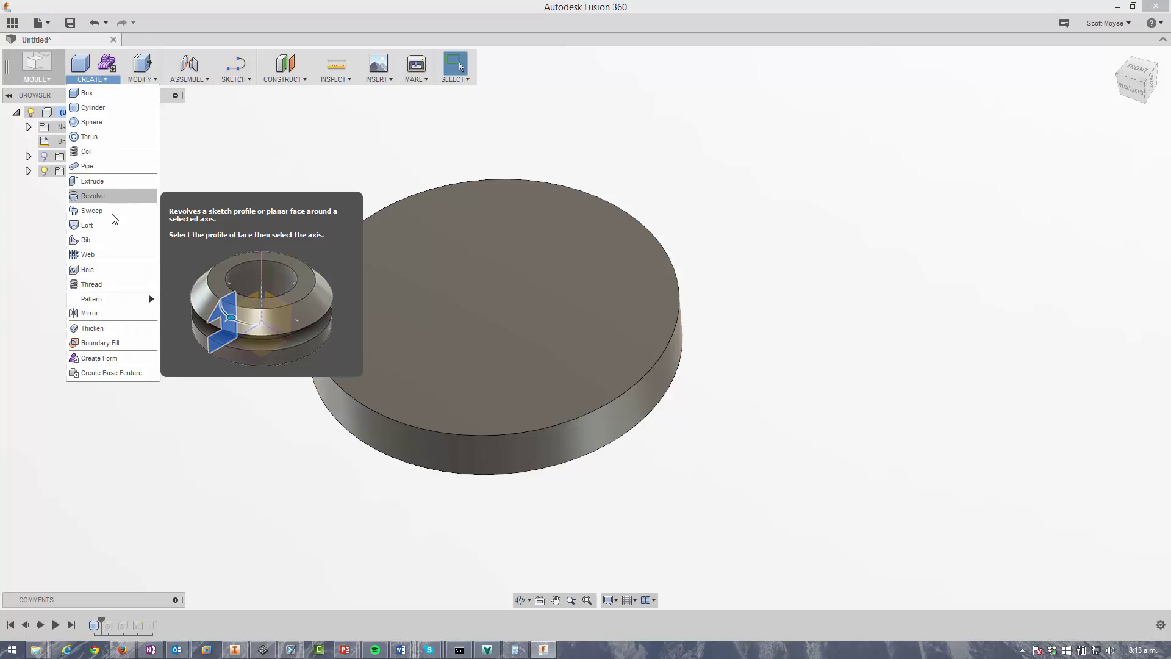
left_click(108, 270)
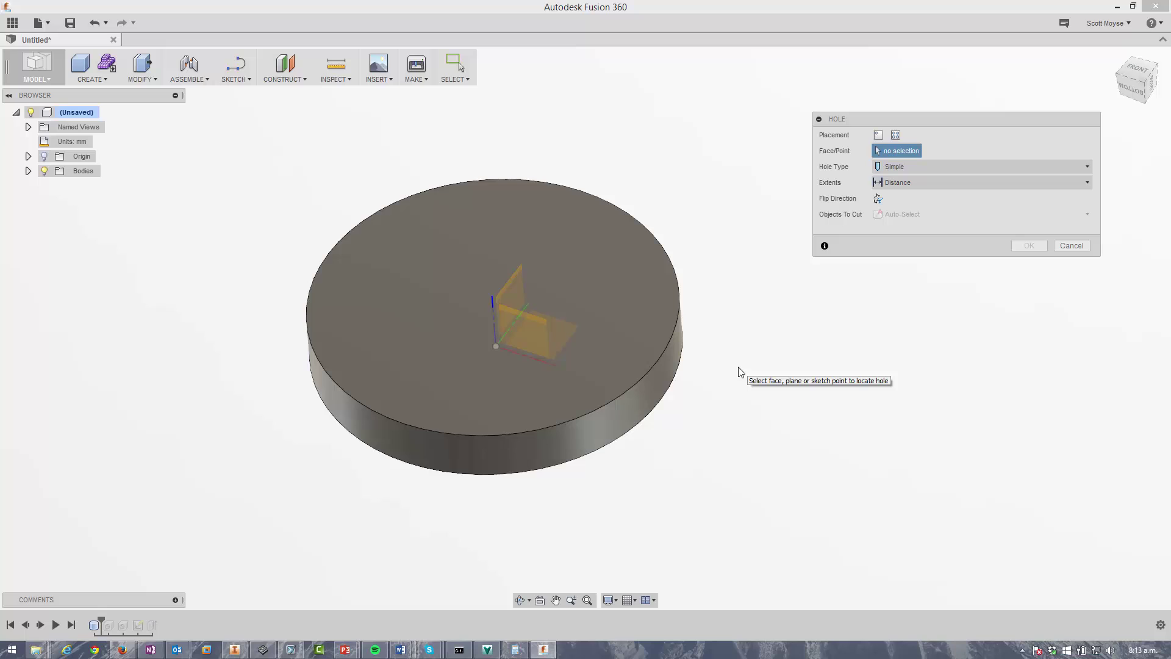
left_click(659, 383)
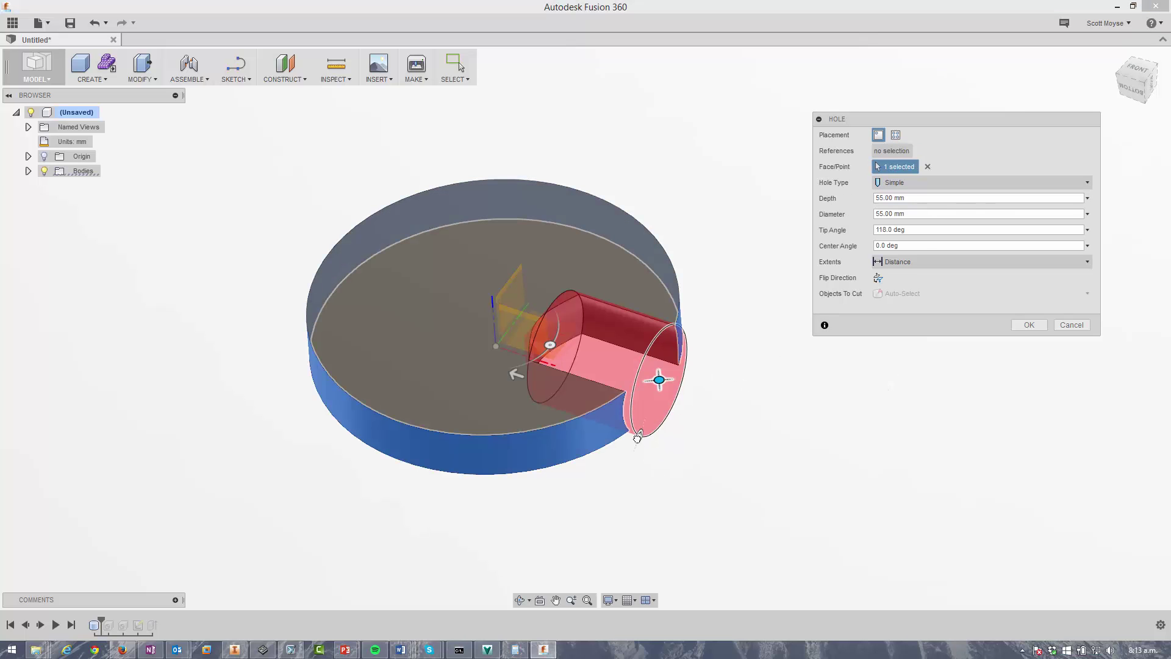
left_click_drag(639, 438, 658, 380)
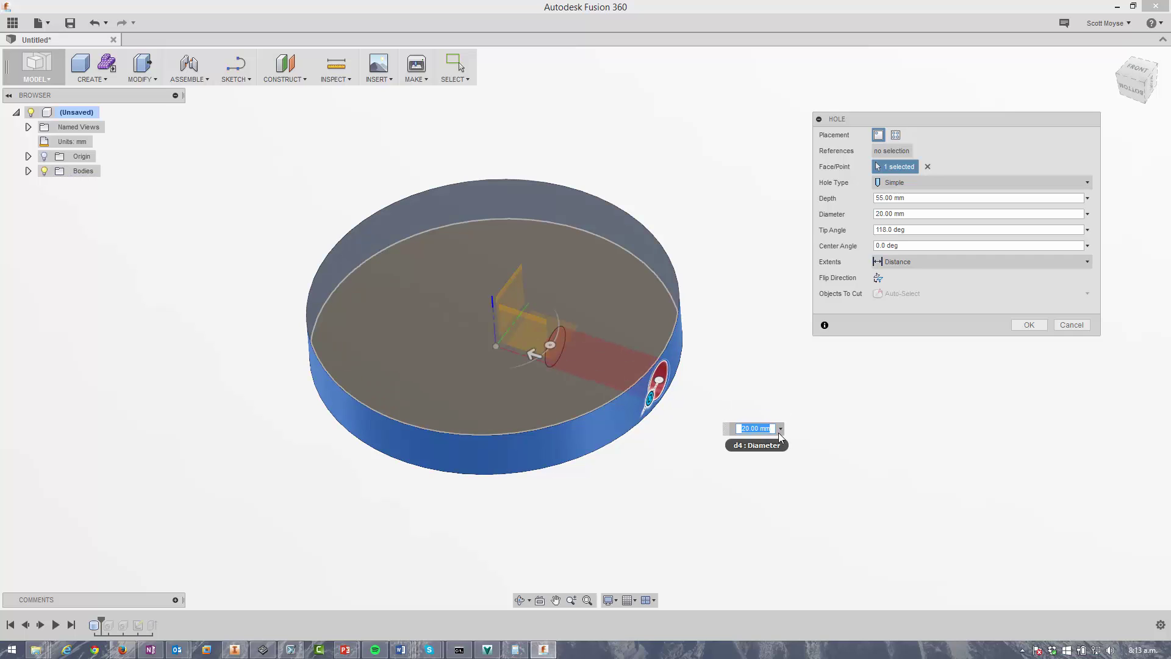
type("15")
key("Return")
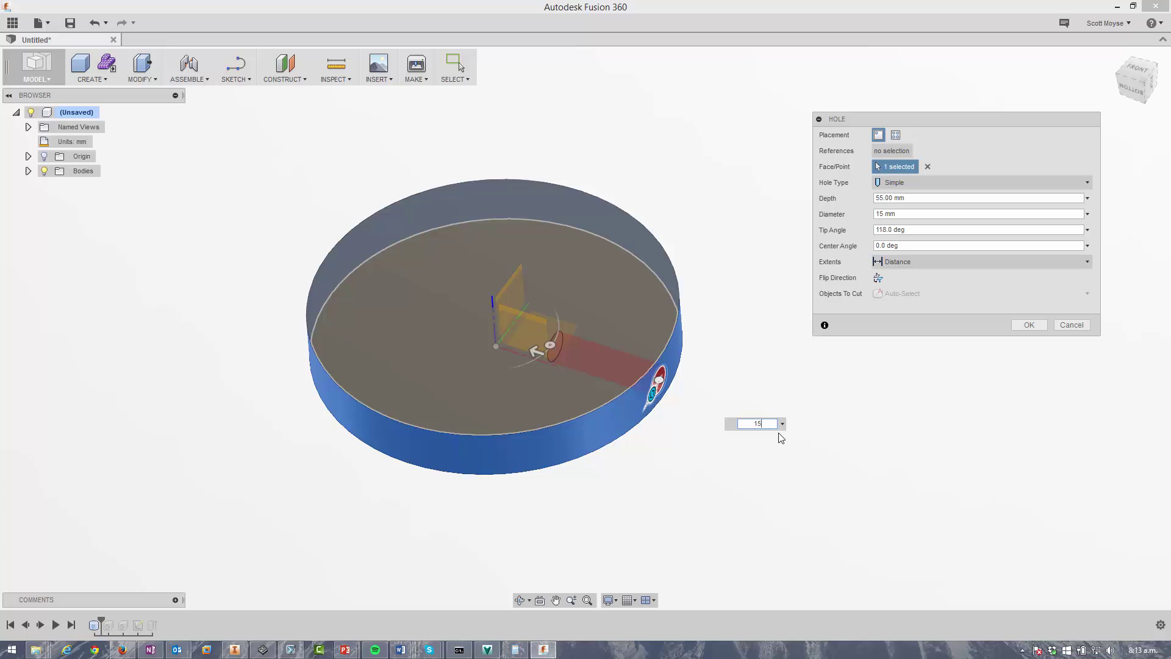
Try swinging the hole around the disc's rim to center angles of 30, -360 and -90 degrees.
left_click(1138, 69)
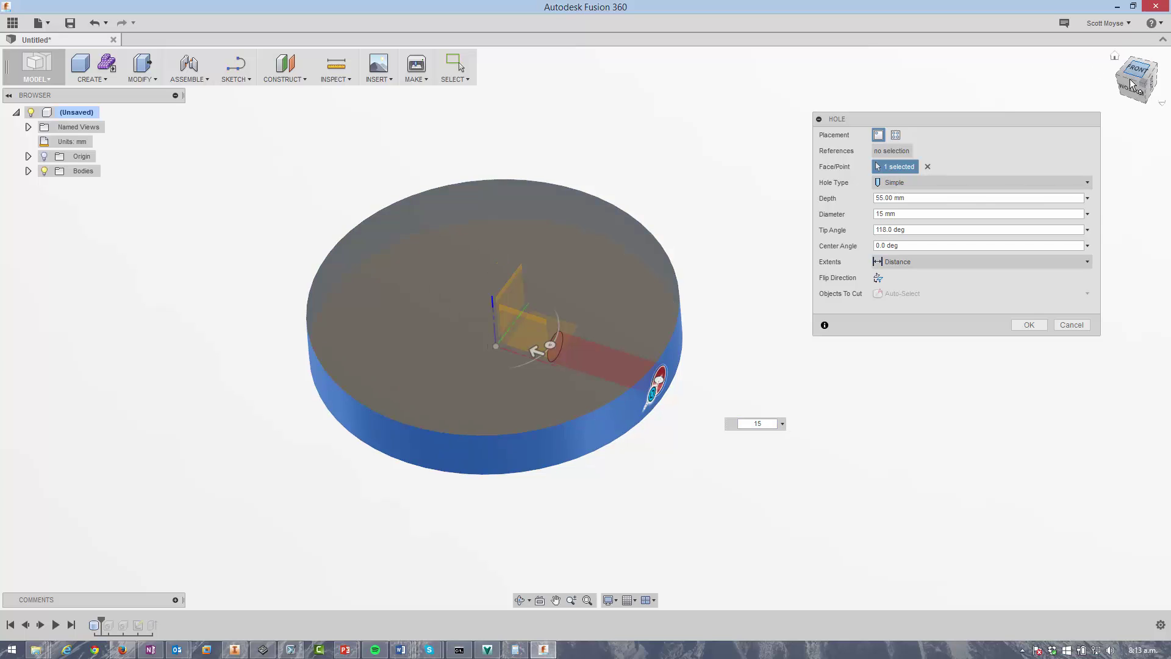
left_click_drag(565, 372, 774, 290)
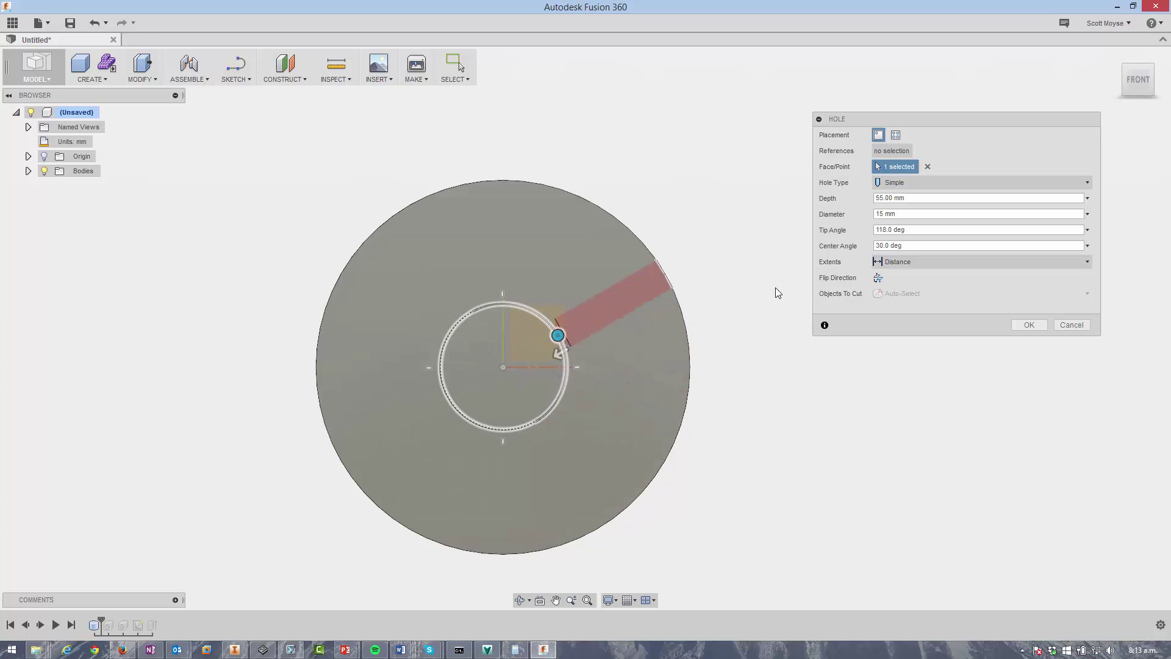
left_click_drag(562, 339, 584, 372)
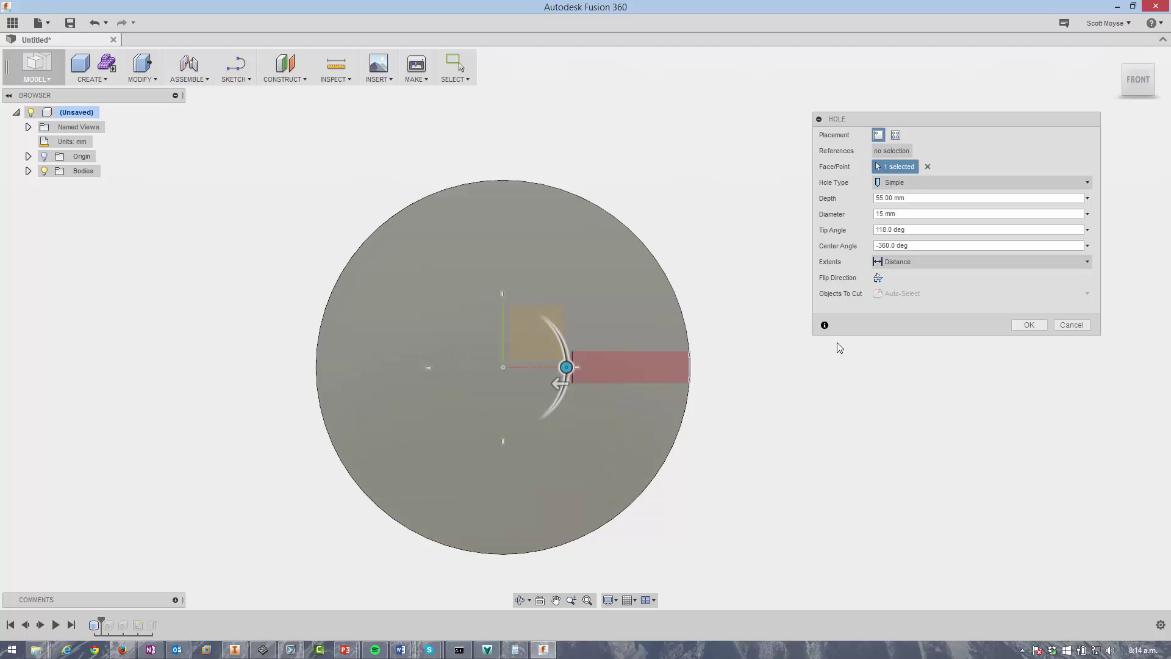
middle_click_drag(757, 343, 651, 383, "shift")
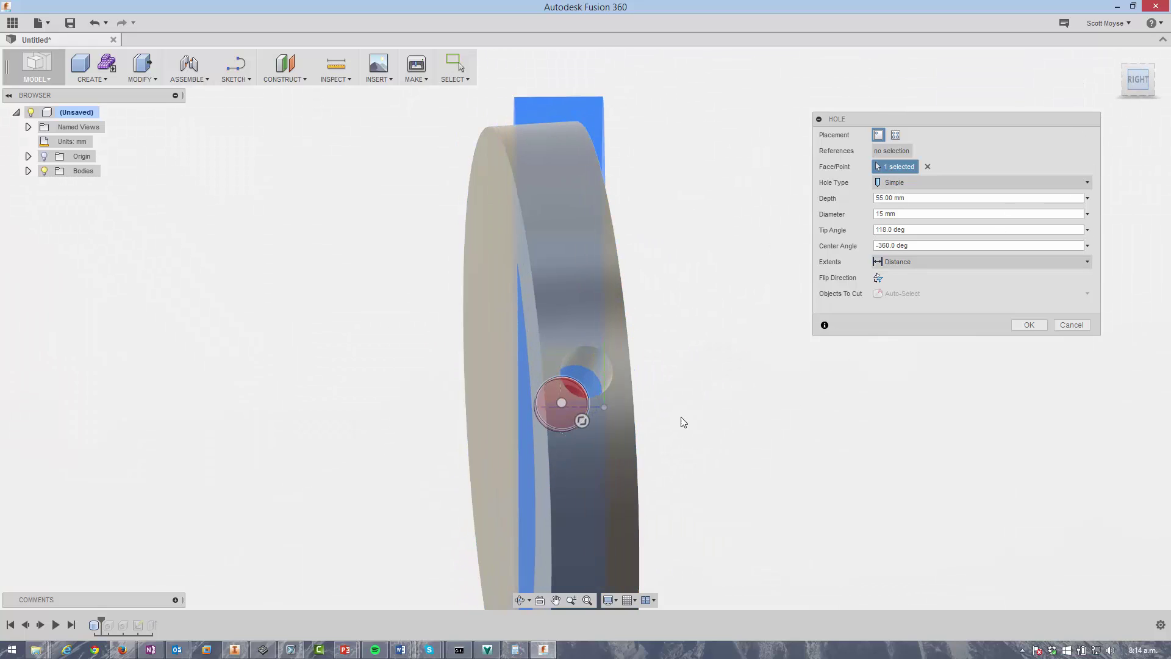
scroll(617, 422, "up", 3)
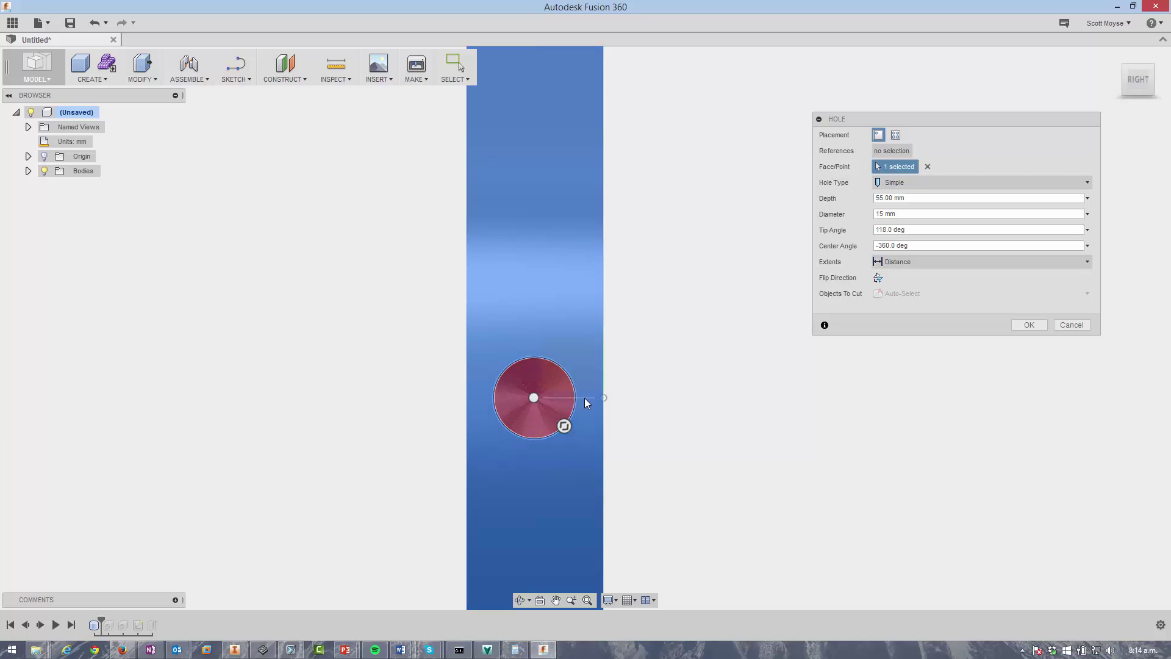
left_click_drag(584, 398, 681, 405)
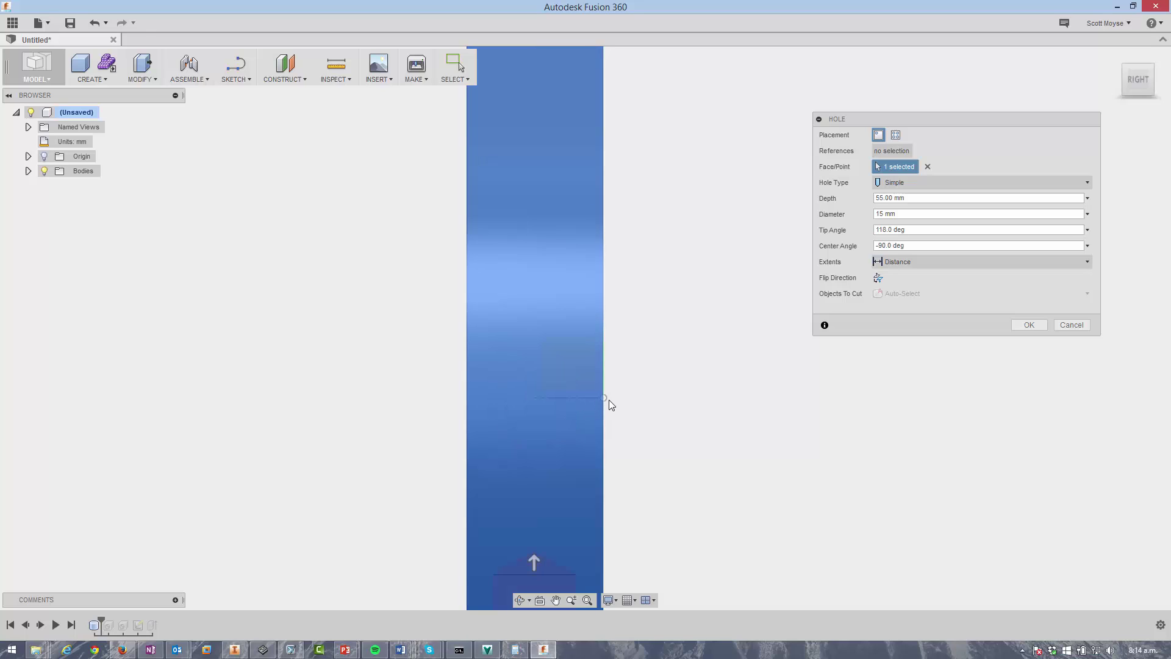
Set the hole's center angle to 0 degrees.
left_click(887, 245)
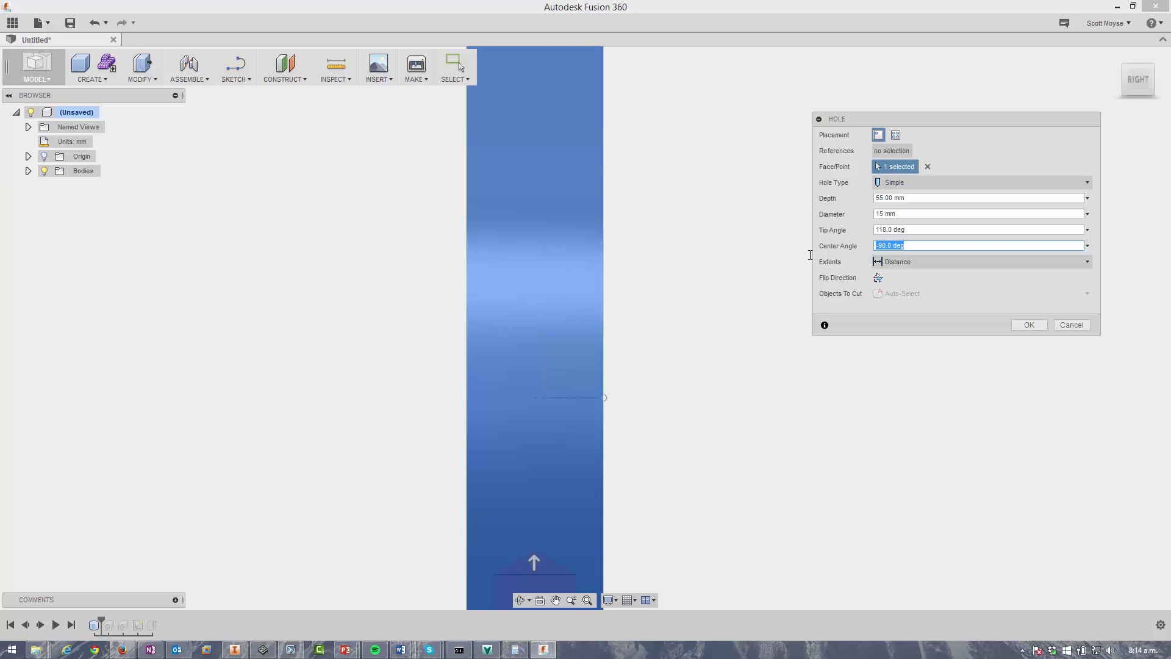
type("0")
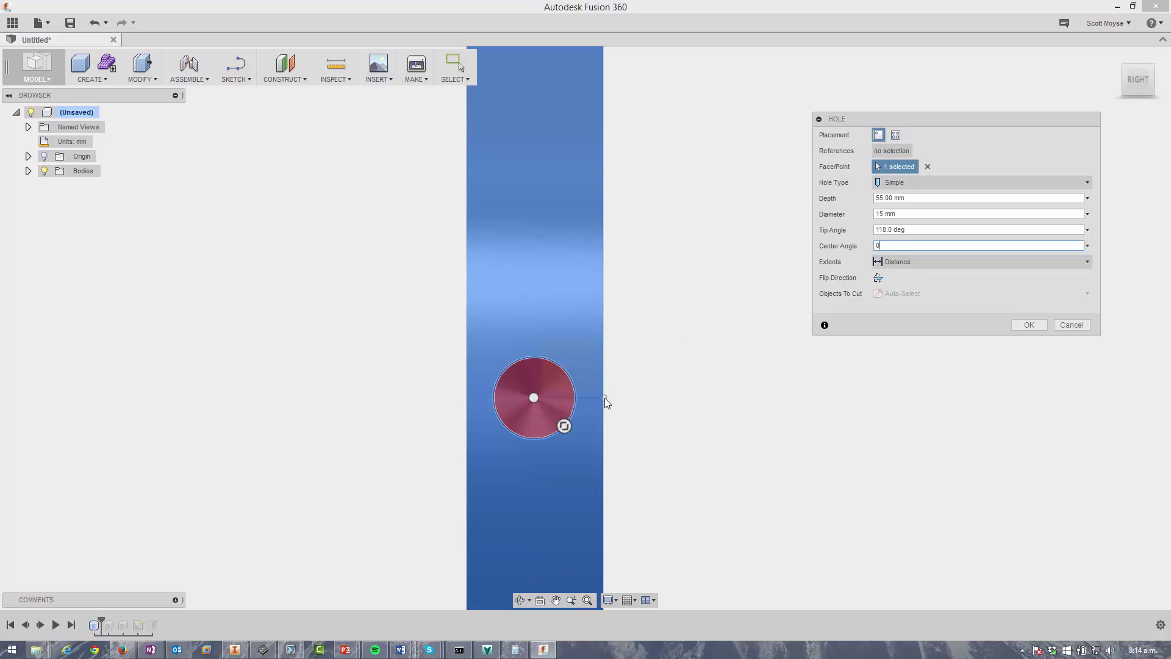
key("Return")
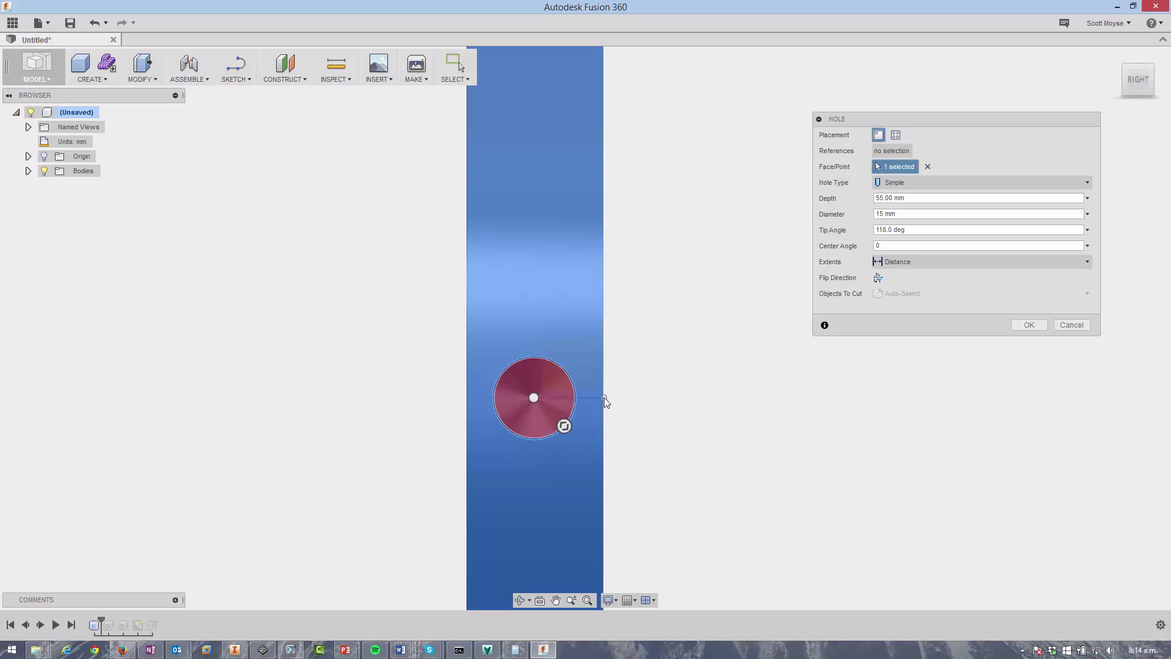
key("shift+Tab")
key("shift+Tab")
key("shift+Tab")
key("shift+Tab")
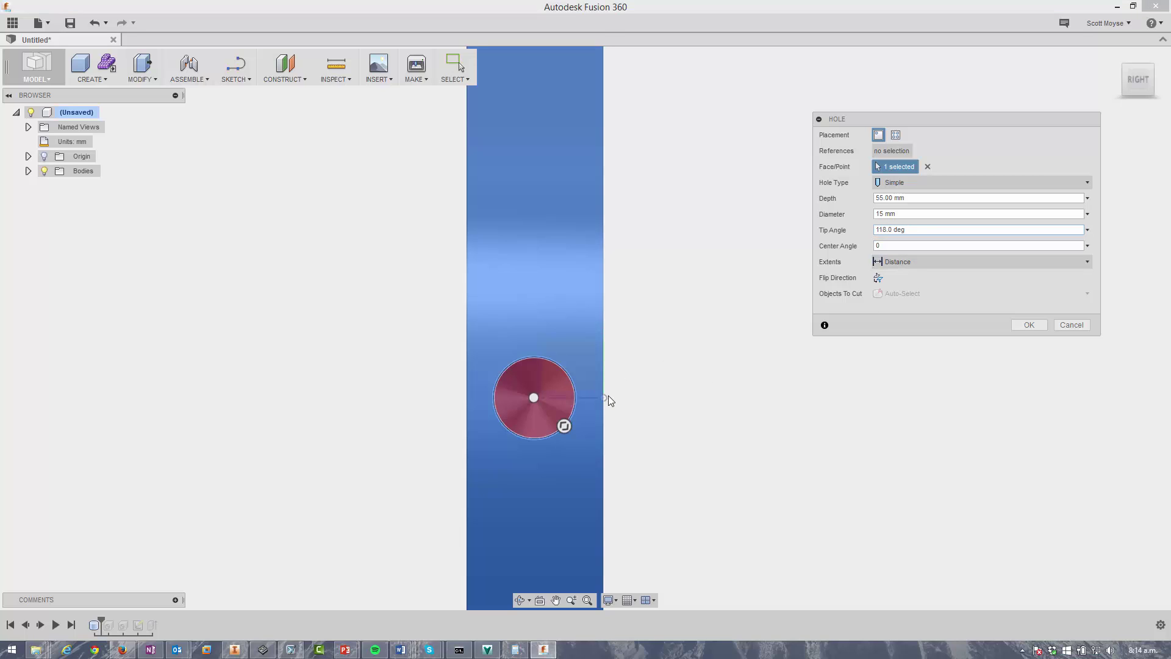
key("Return")
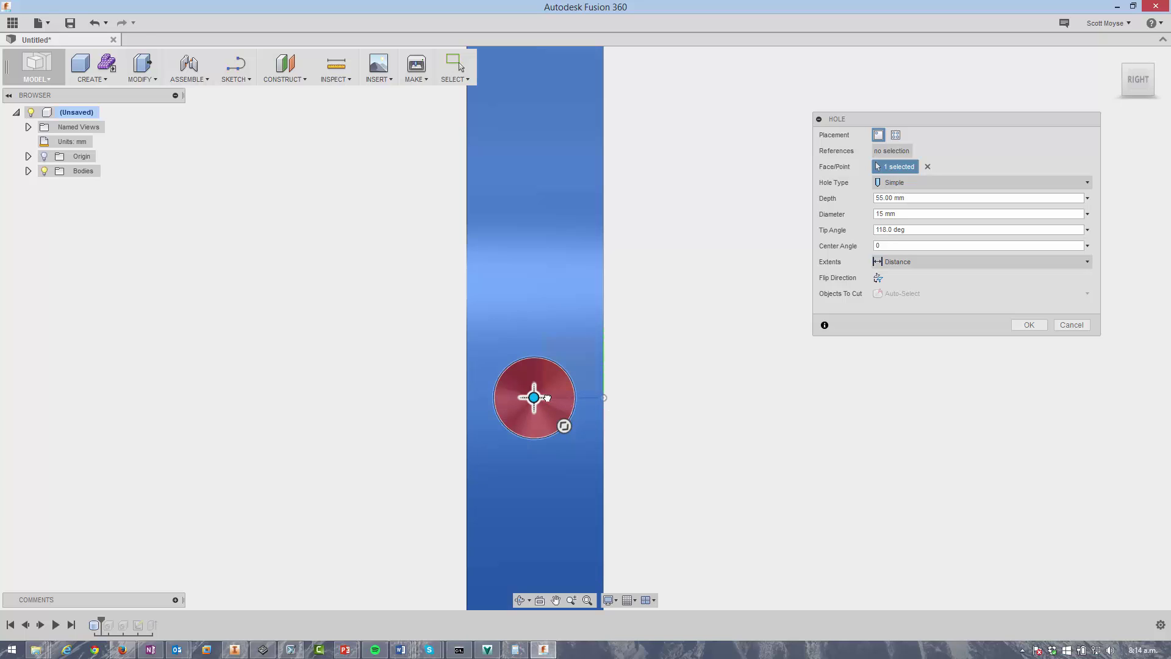
Reference the disc's flat face on the origin side and place the hole's centre 12.5 mm from it.
left_click_drag(534, 398, 534, 397)
left_click(603, 397)
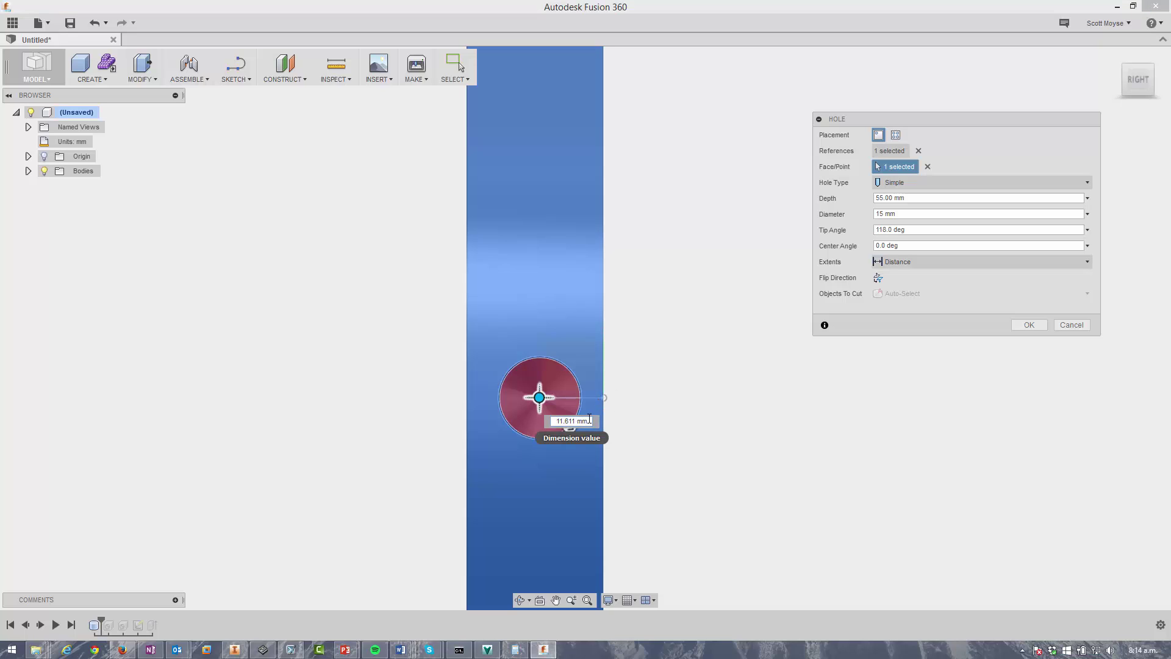
left_click(535, 421)
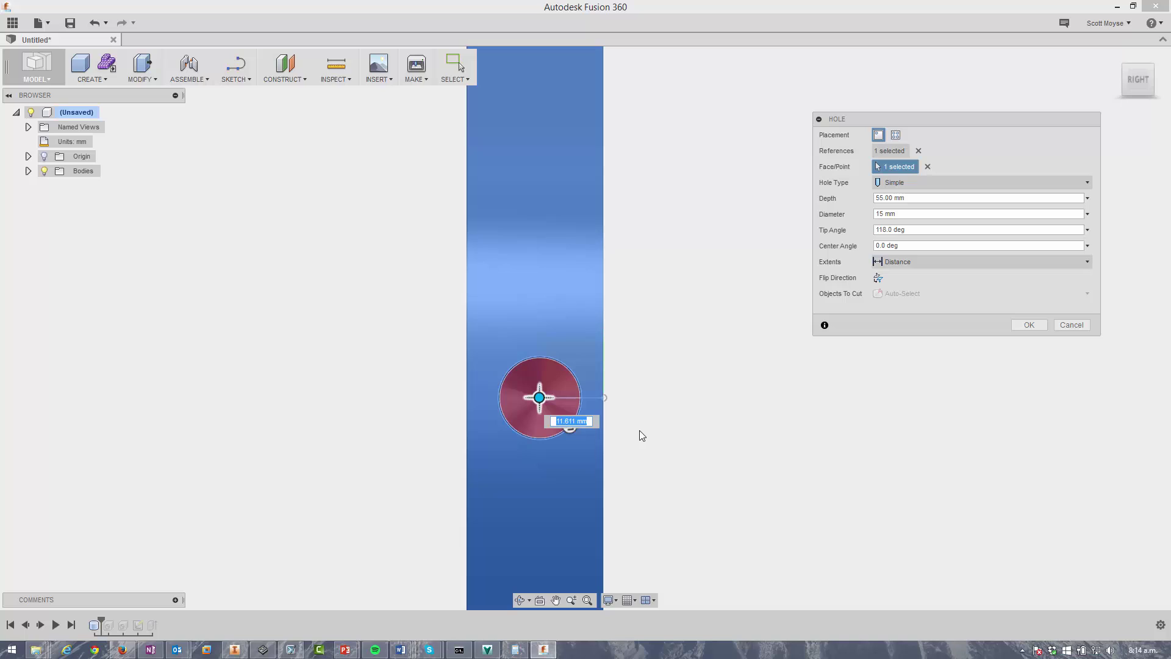
type("12.5")
key("Return")
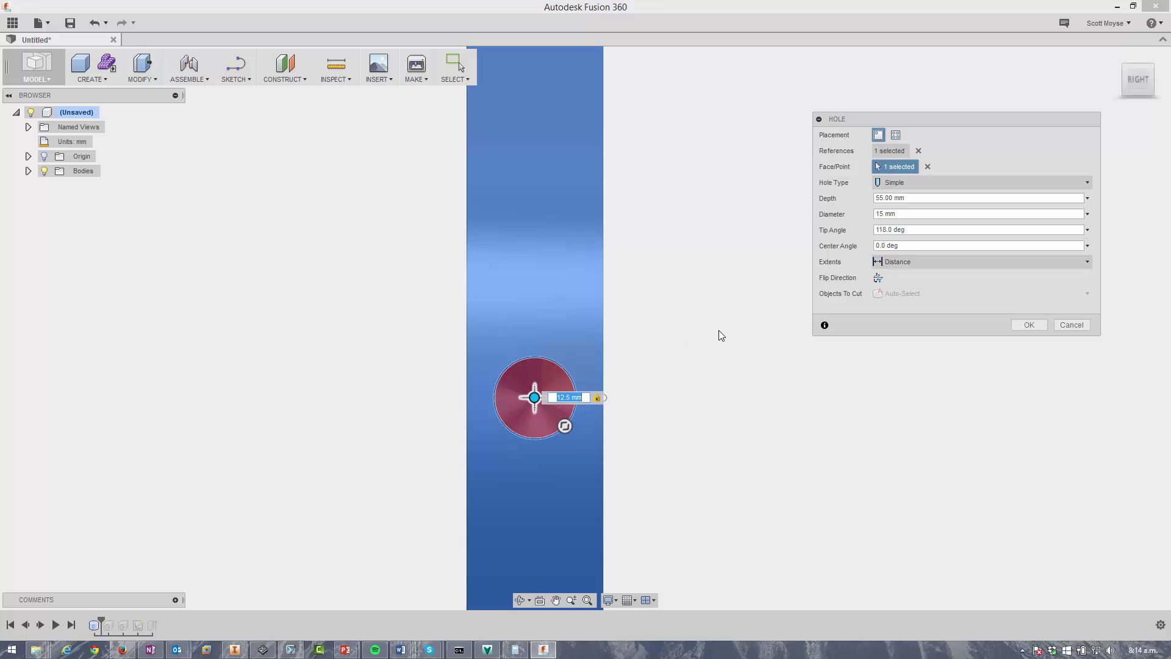
Change the hole type to Counterbore, enlarge the counterbore diameter and create the hole.
left_click(926, 184)
left_click(909, 213)
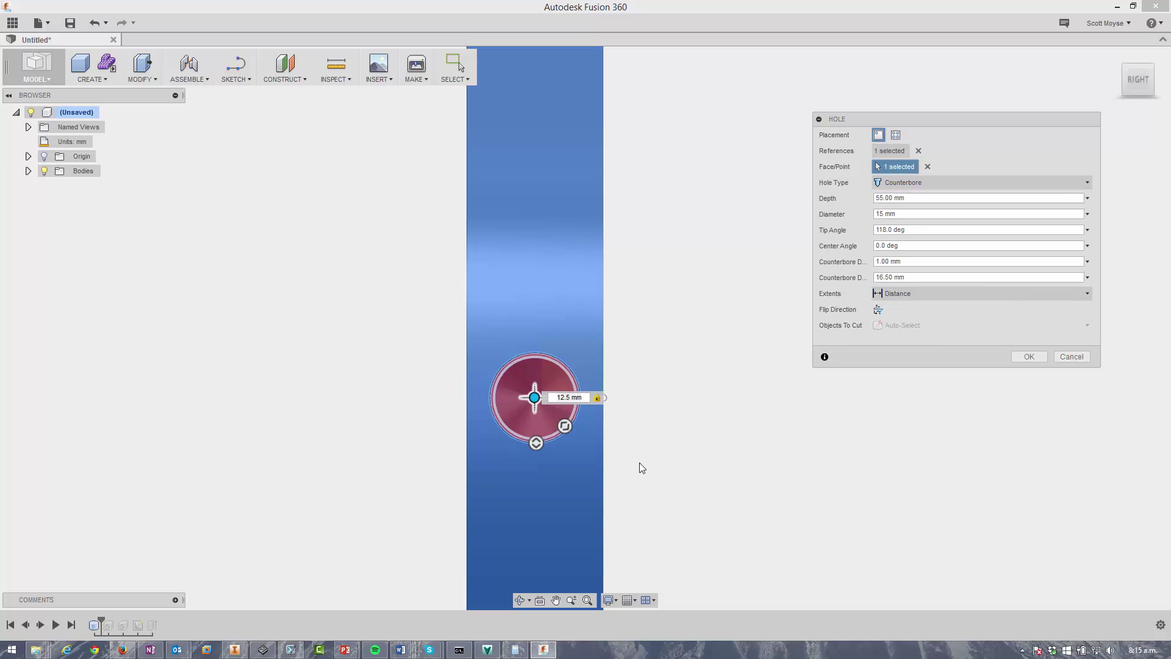
left_click_drag(528, 442, 538, 459)
left_click(1028, 357)
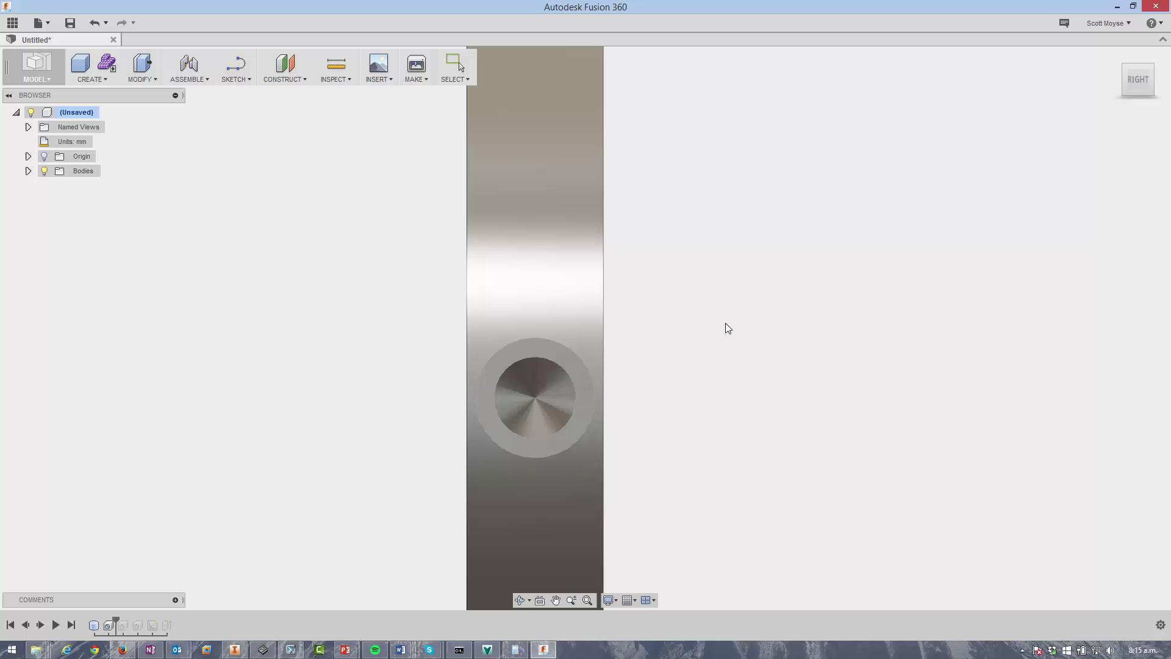
middle_click_drag(760, 323, 884, 340, "shift")
key("F6")
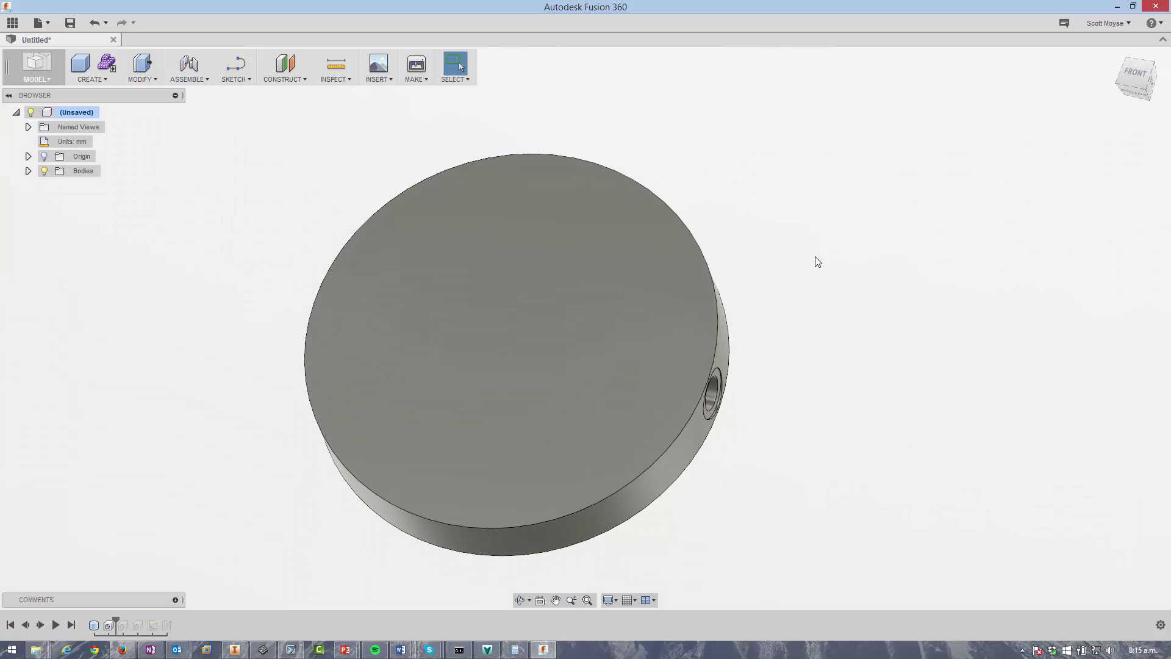
Delete the feature that follows the new hole in the design history and advance the history past the ring's central bore.
mouse_move(113, 616)
left_mouse_down()
mouse_move(125, 630)
mouse_move(130, 619)
left_mouse_up()
right_click(125, 630)
left_click(141, 580)
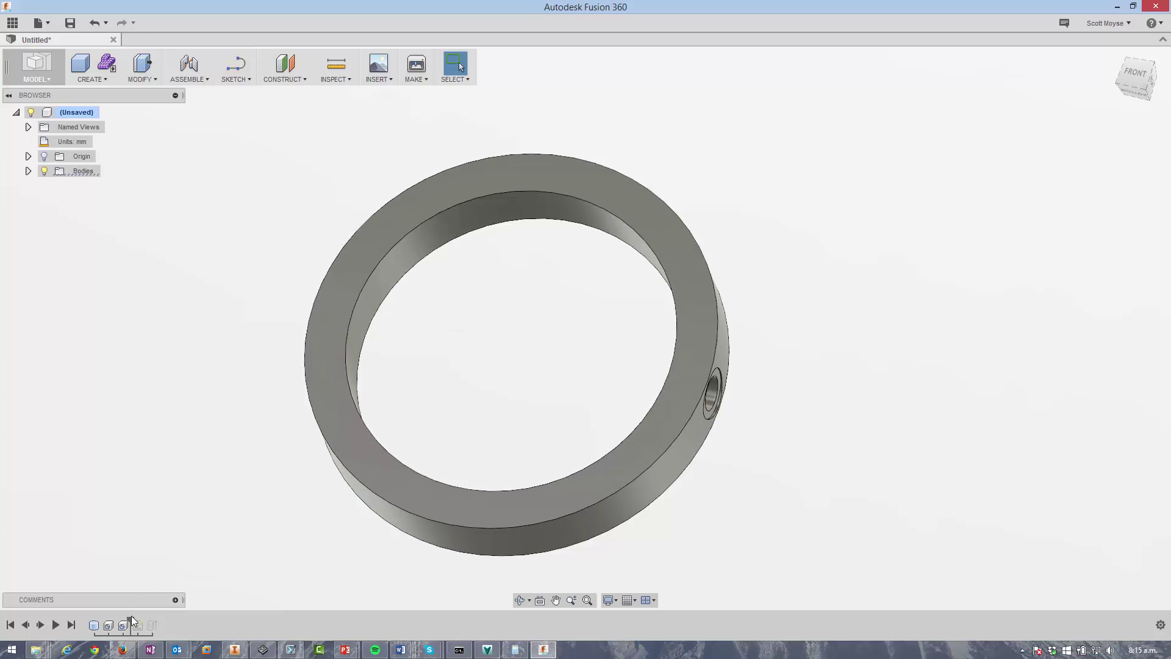
Roll the design history forward past the slot sketch and the final extruded cut.
left_click_drag(131, 620, 144, 632)
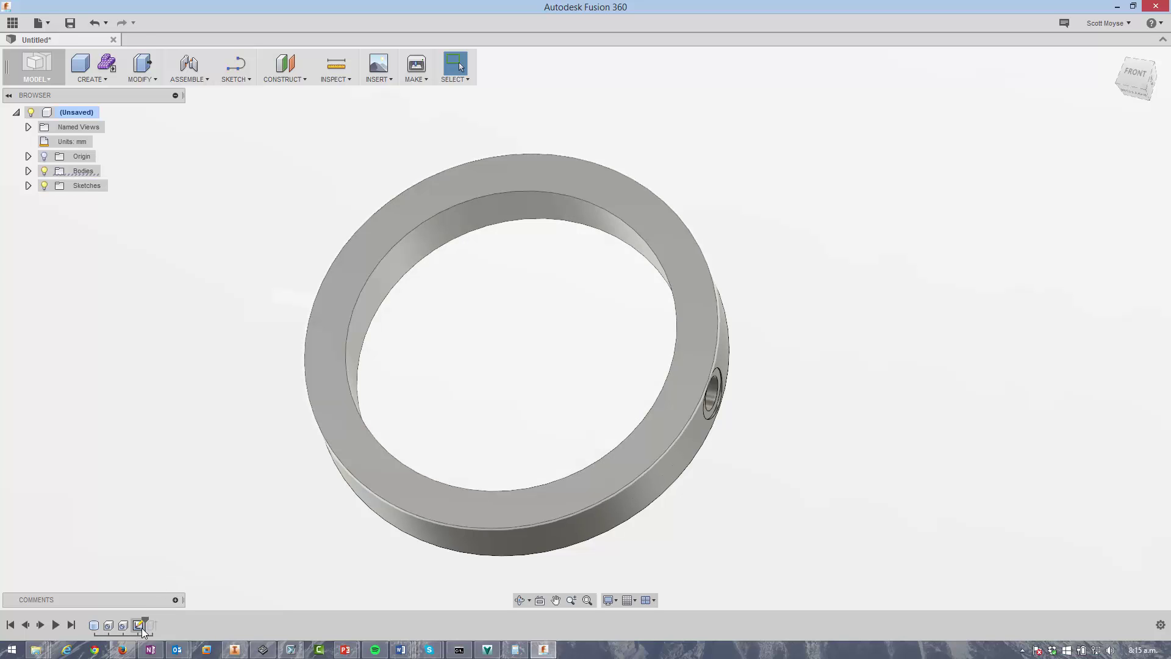
left_click(142, 628)
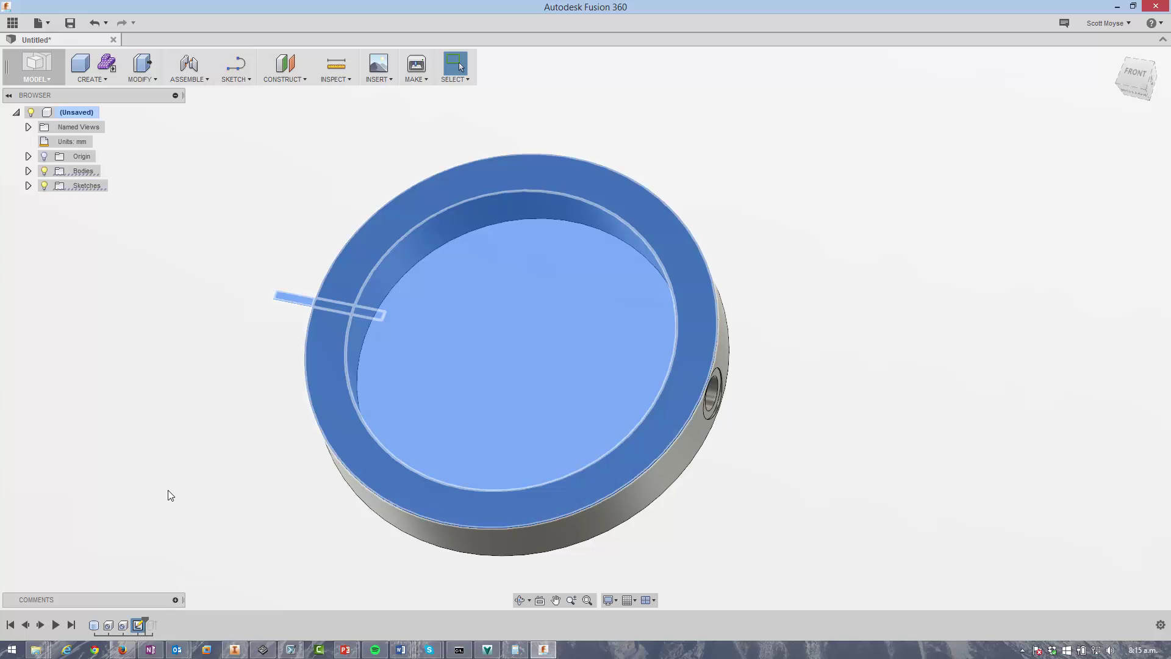
left_click(205, 384)
left_click_drag(145, 620, 159, 620)
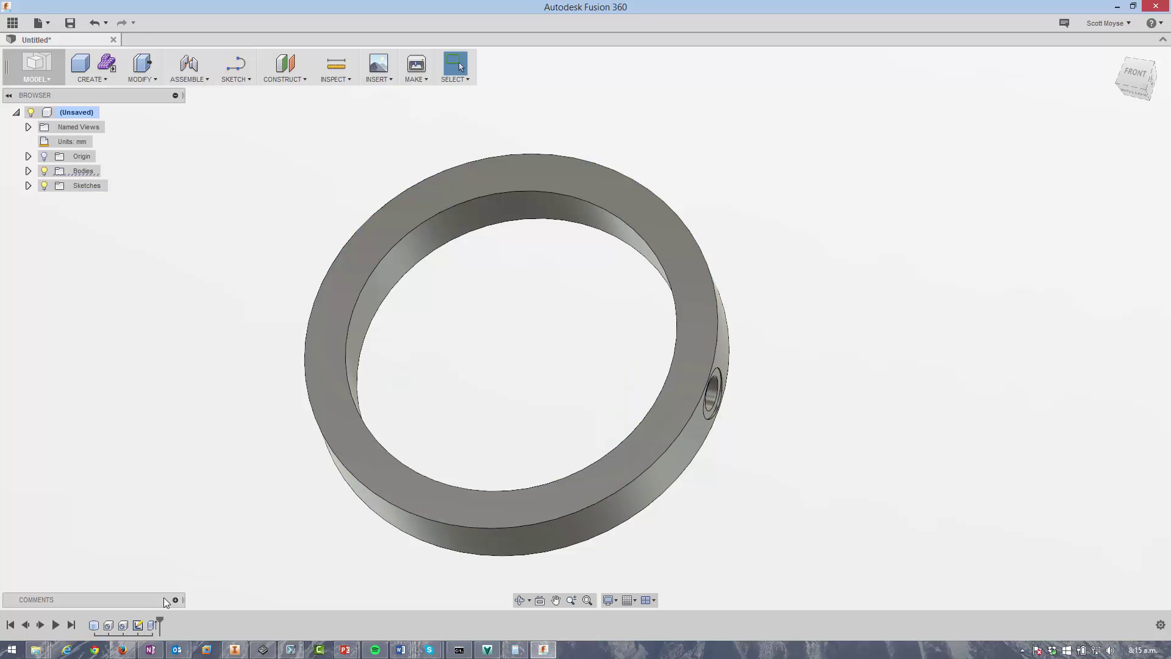
Open the extruded cut that splits the ring, examine its slot profile and extent, and accept the feature.
double_click(153, 625)
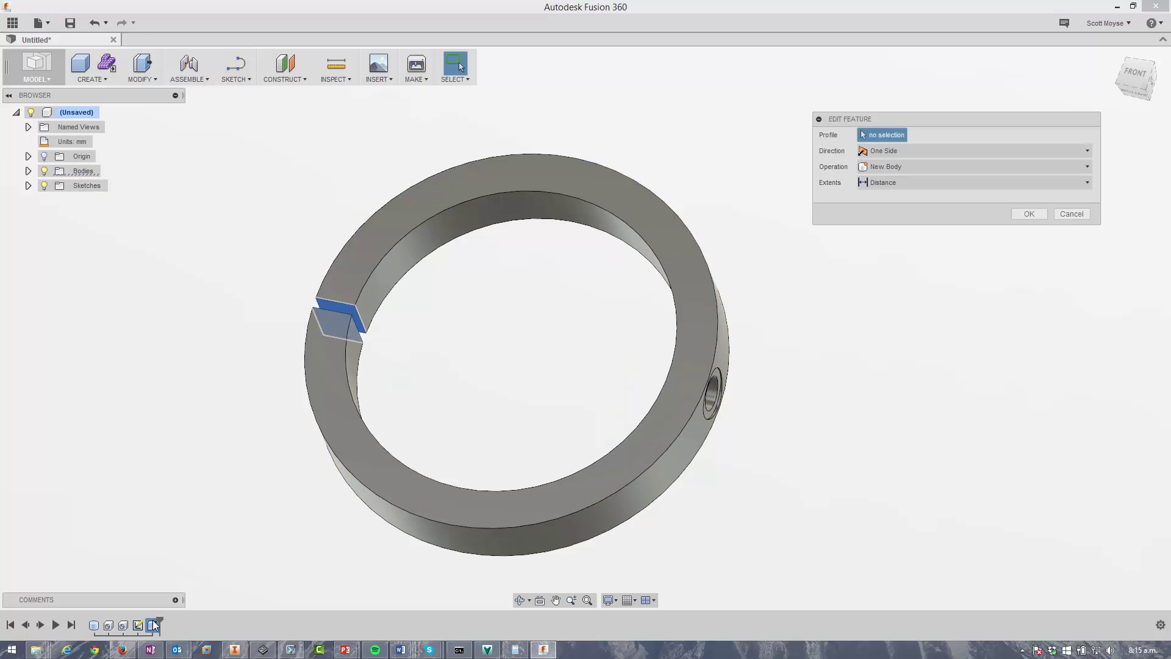
scroll(299, 328, "up", 5)
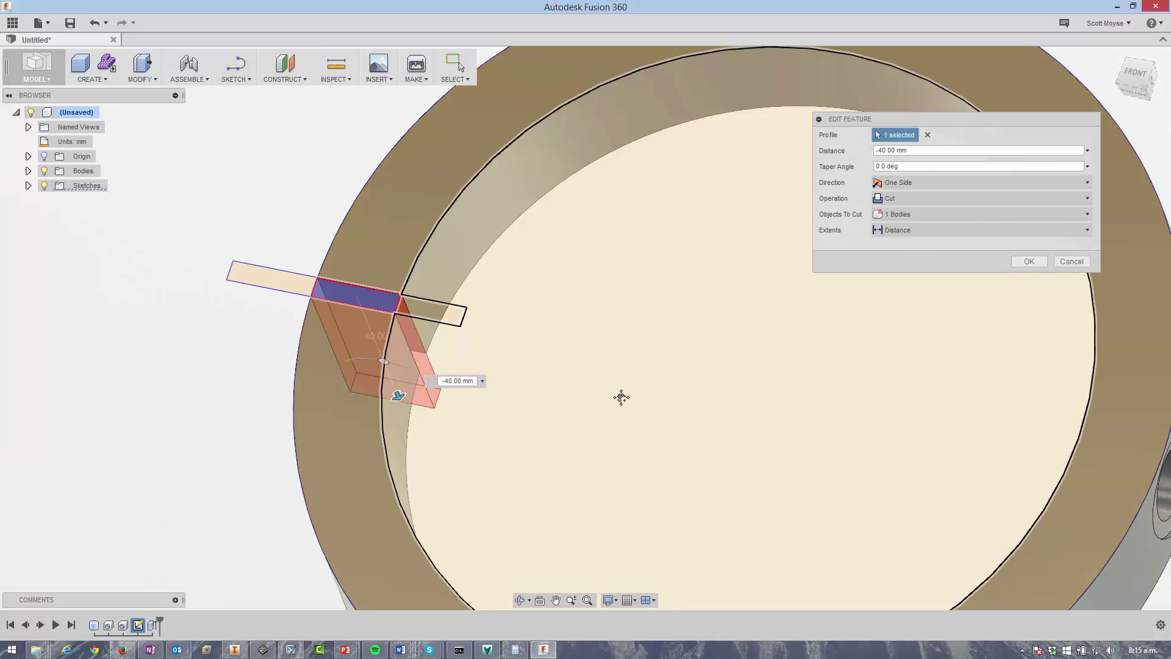
middle_click_drag(622, 398, 253, 287, "shift")
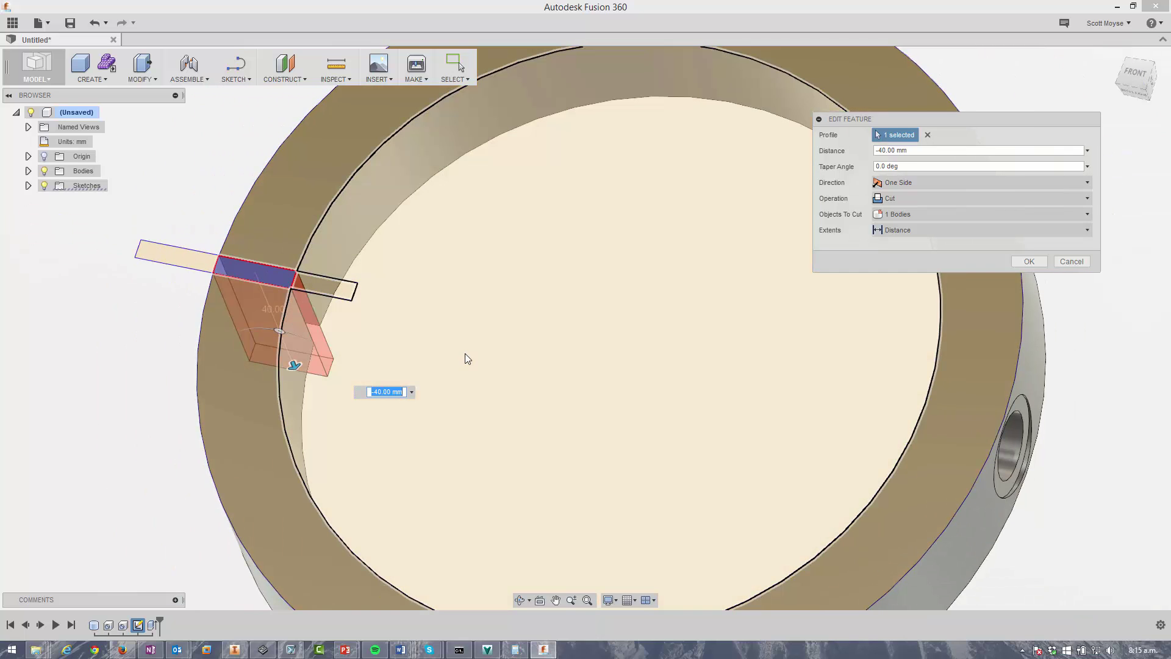
middle_click_drag(488, 367, 390, 360, "shift")
scroll(408, 361, "down", 3)
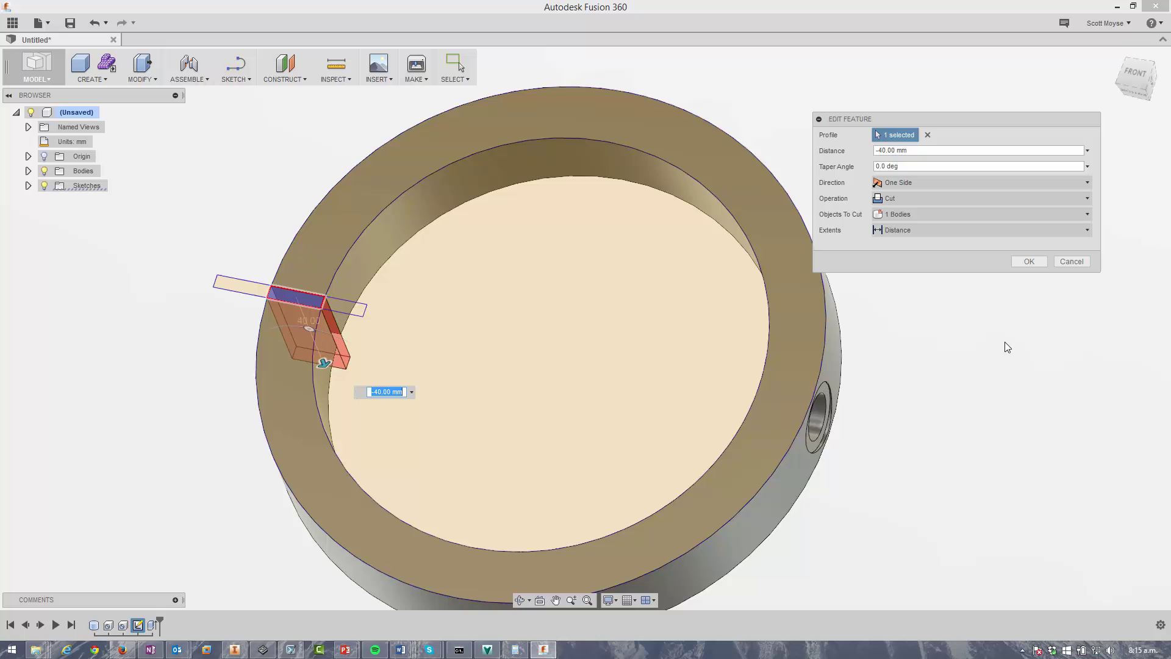
left_click(1044, 261)
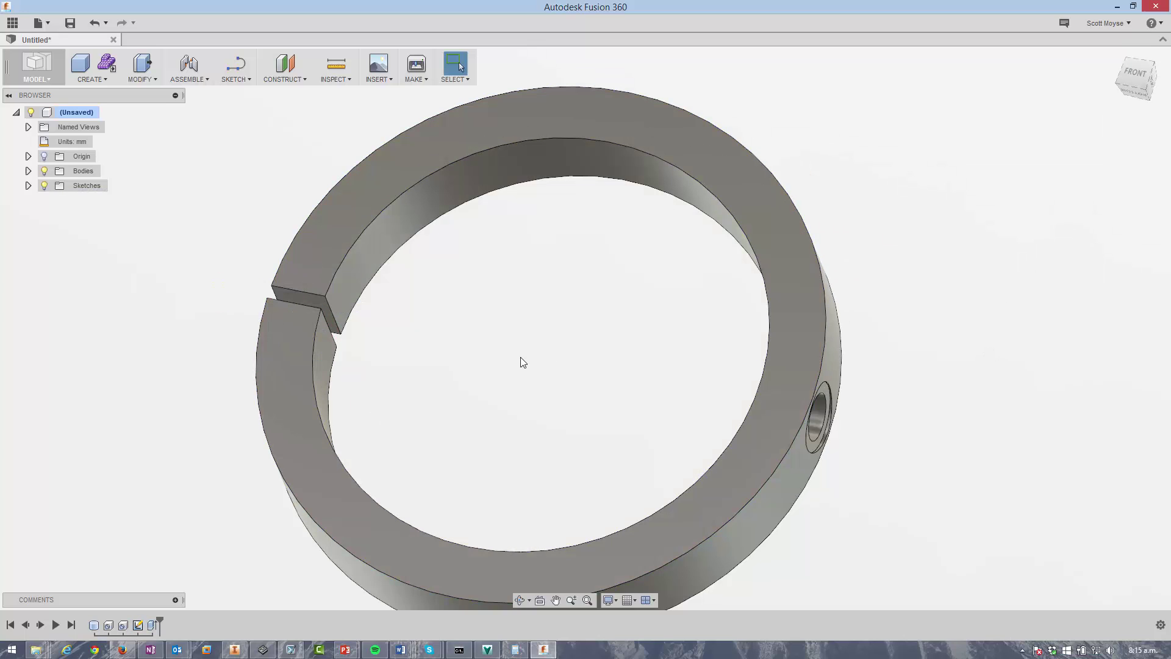
Switch to the CAM workspace and clear the pocket selection of the 2D Adaptive operation in Setup2.
middle_click_drag(522, 361, 513, 285)
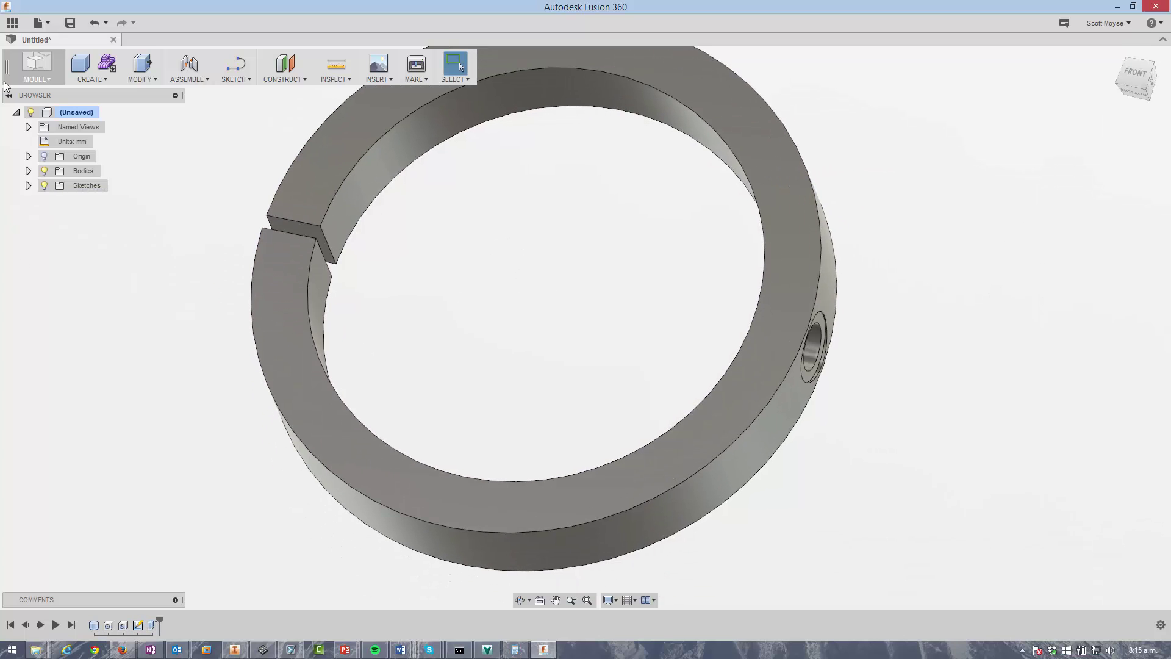
left_click(37, 68)
left_click(40, 203)
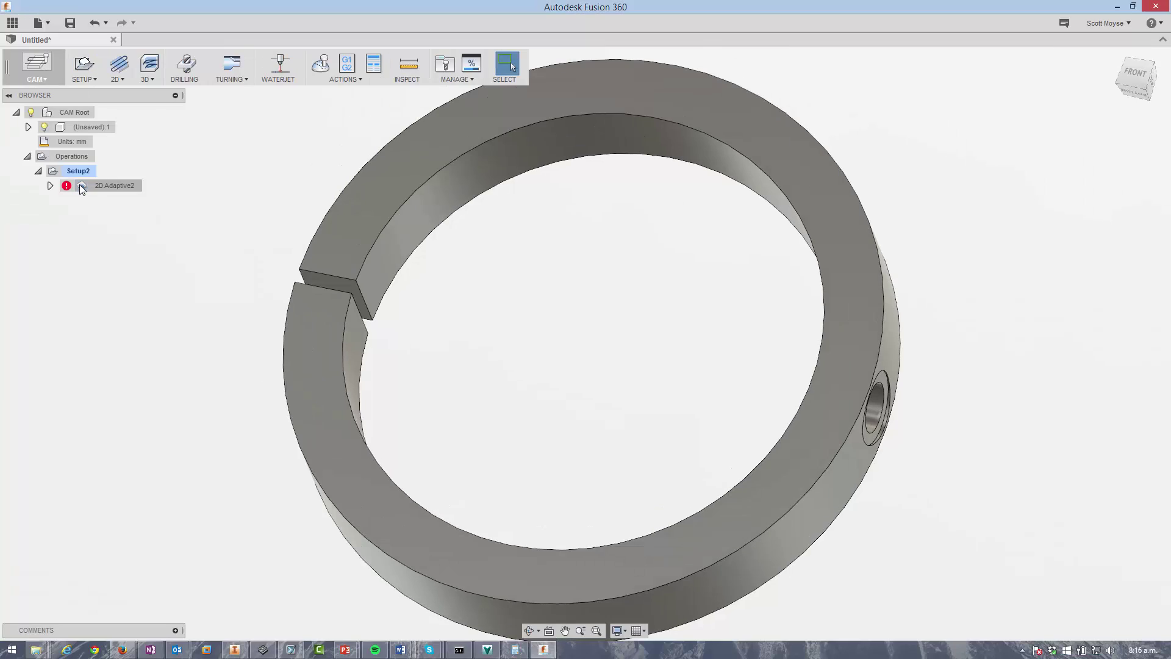
double_click(80, 184)
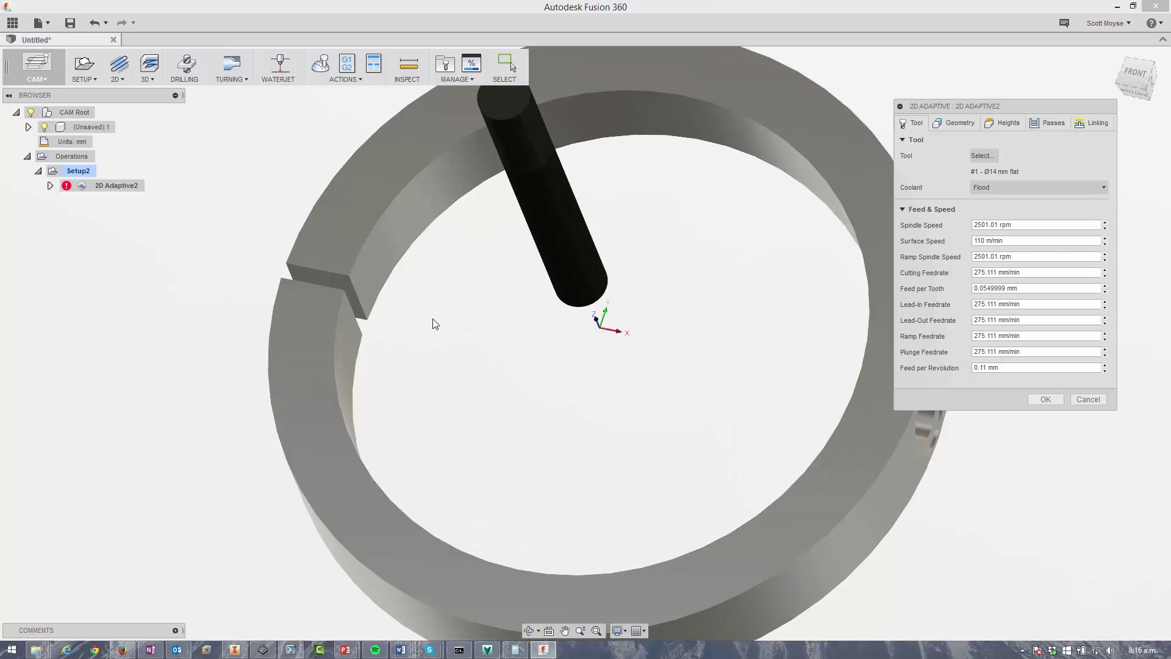
scroll(434, 329, "down", 2)
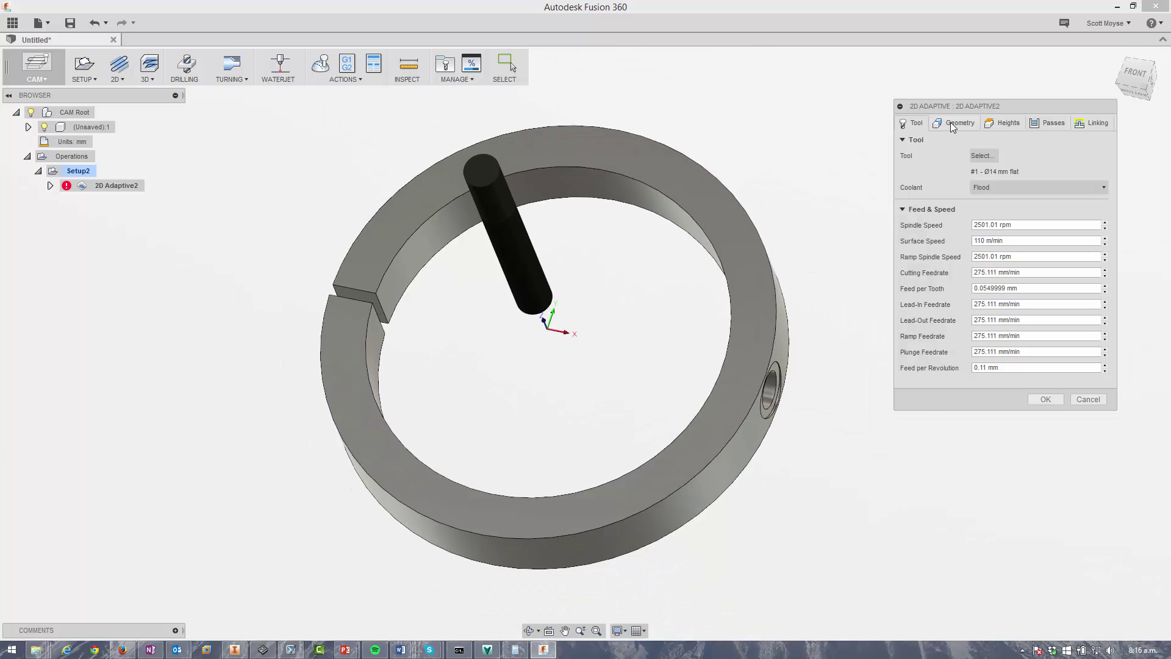
left_click(951, 122)
left_click(1001, 155)
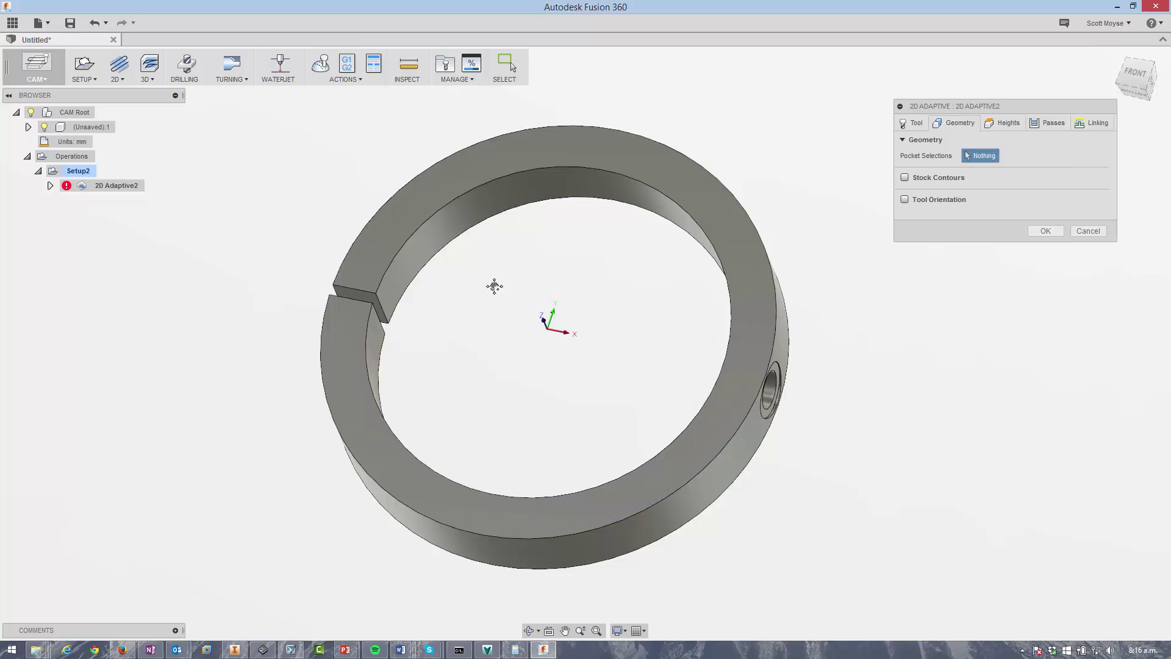
Try the bore's rear edge as an open pocket chain, and remove that pocket selection.
middle_click_drag(494, 283, 469, 301)
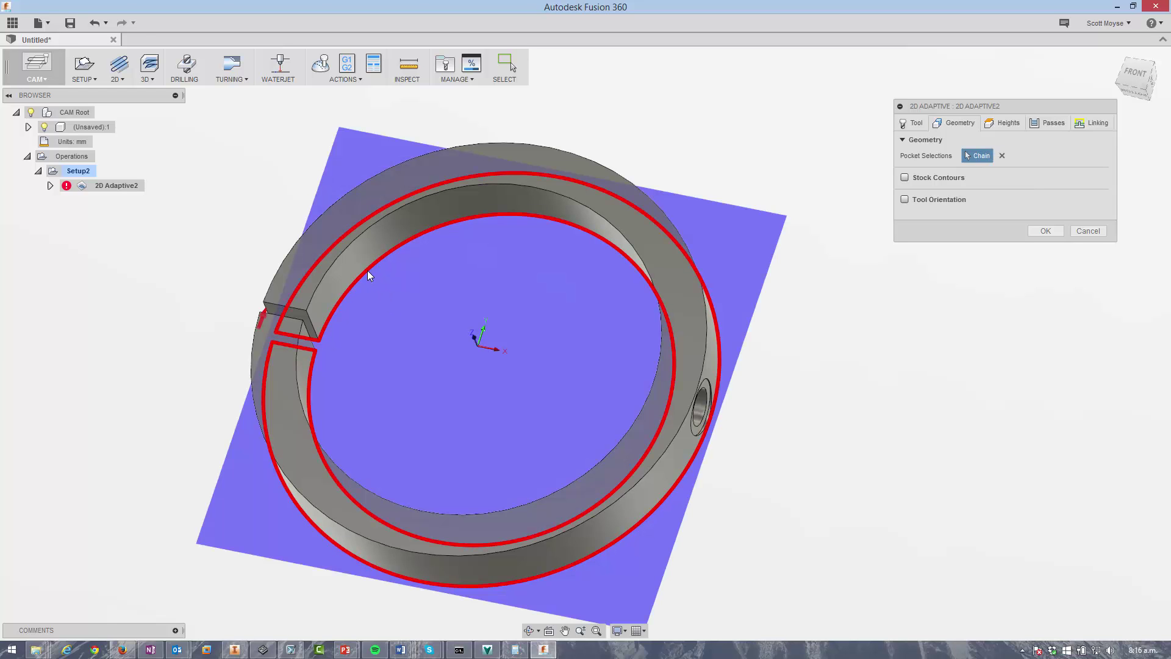
left_click(367, 269)
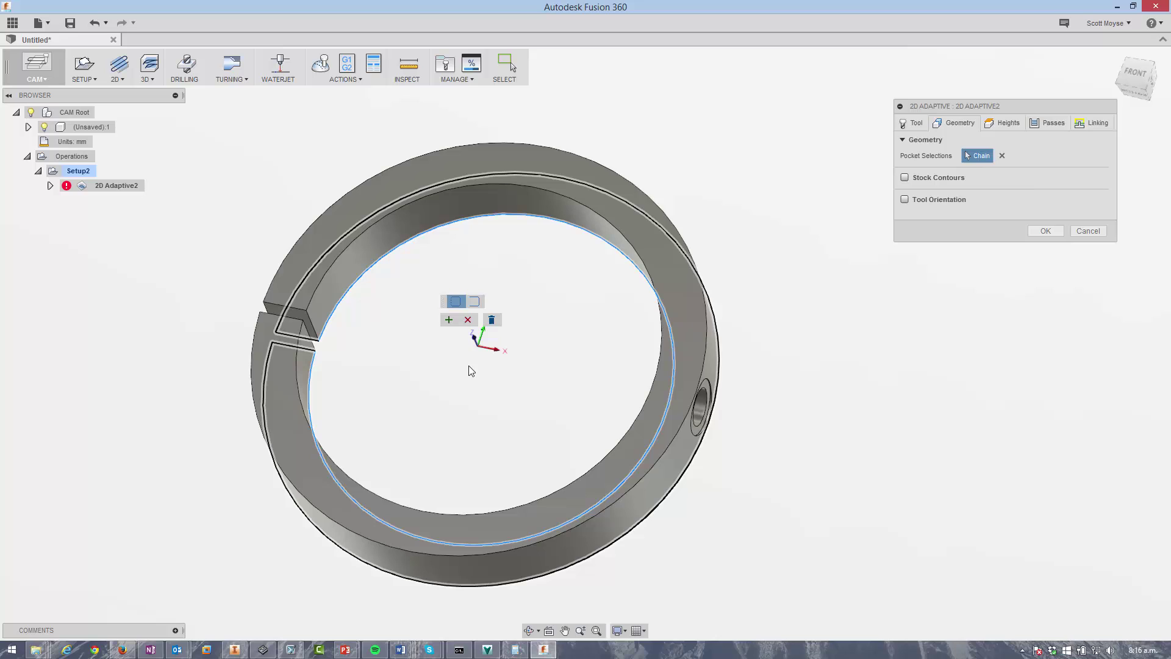
left_click(474, 302)
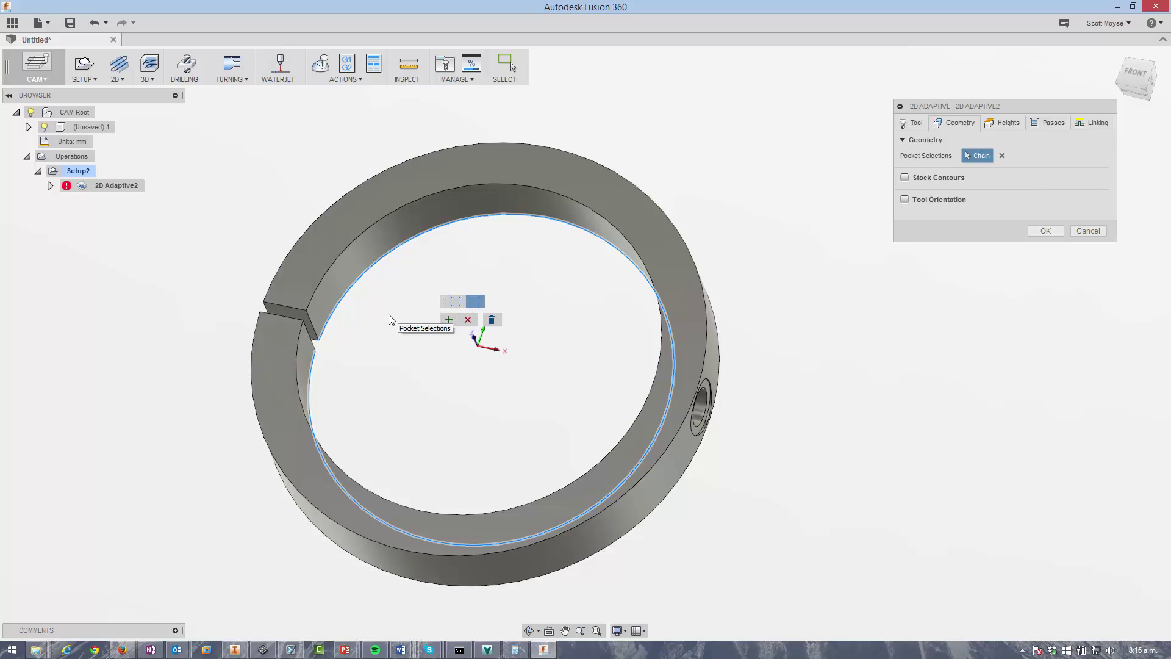
left_click(449, 320)
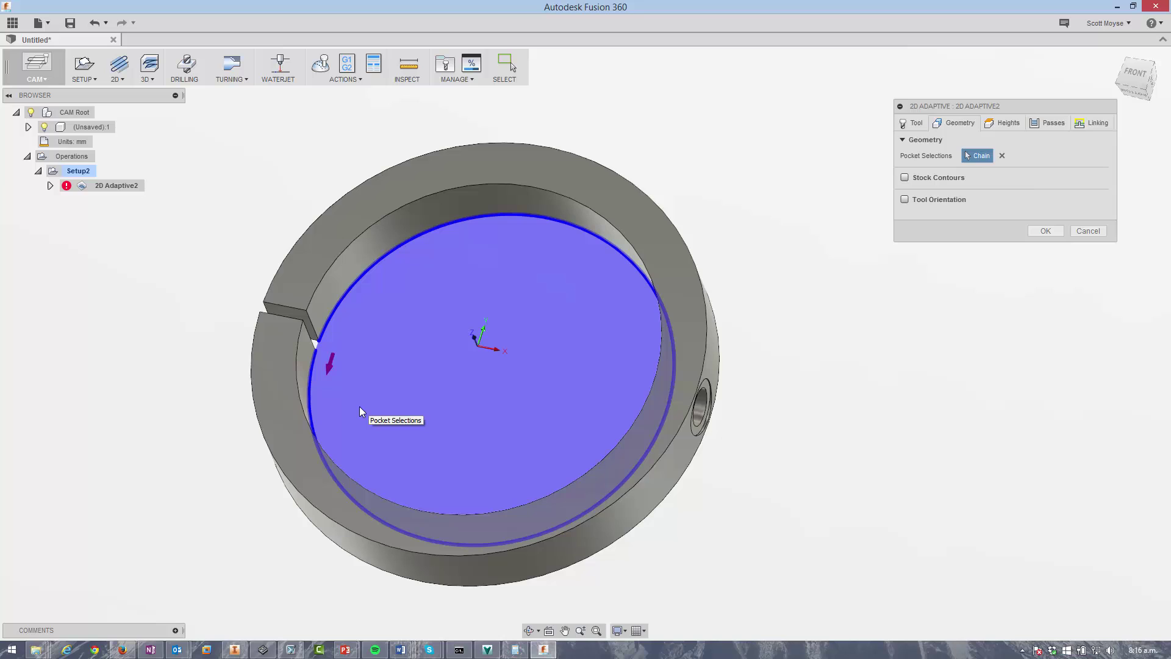
left_click(1002, 156)
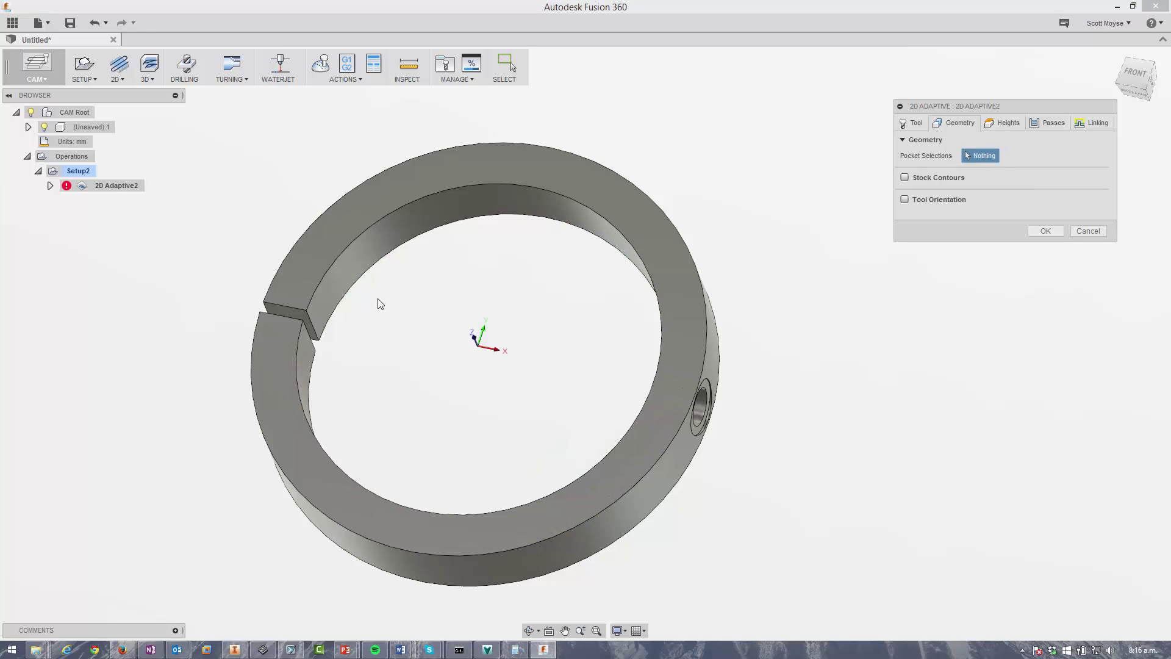
Set the bore's rear edge as an open pocket chain and accept the 2D Adaptive operation to generate its toolpath.
left_click(367, 270)
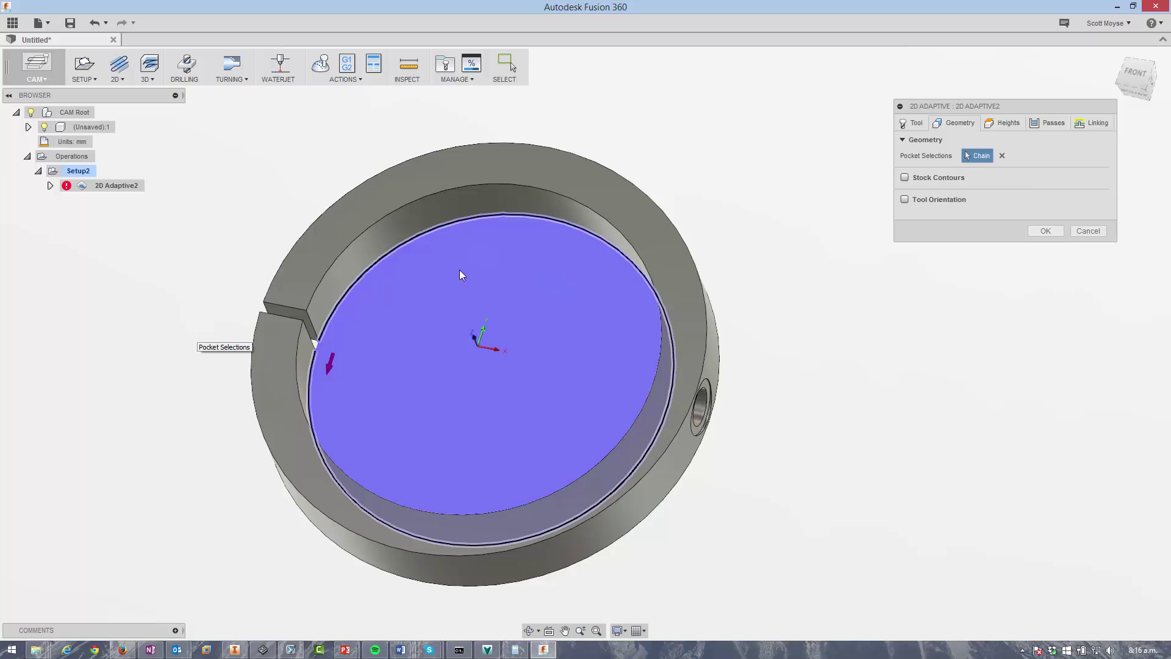
key("Escape")
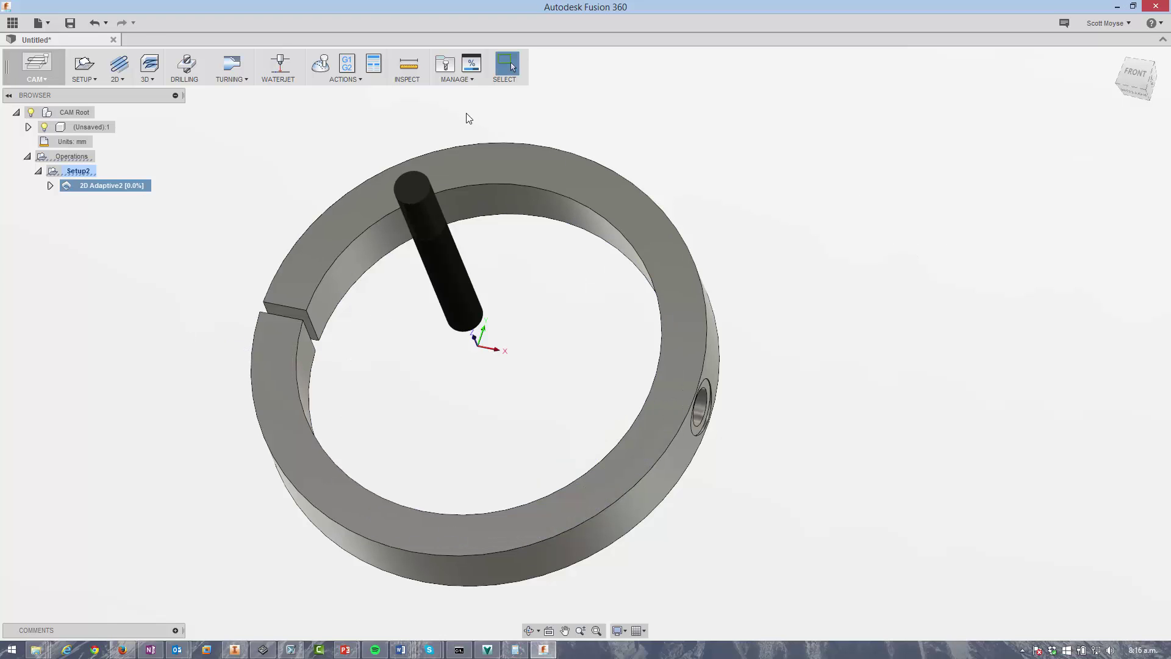
left_click(1137, 70)
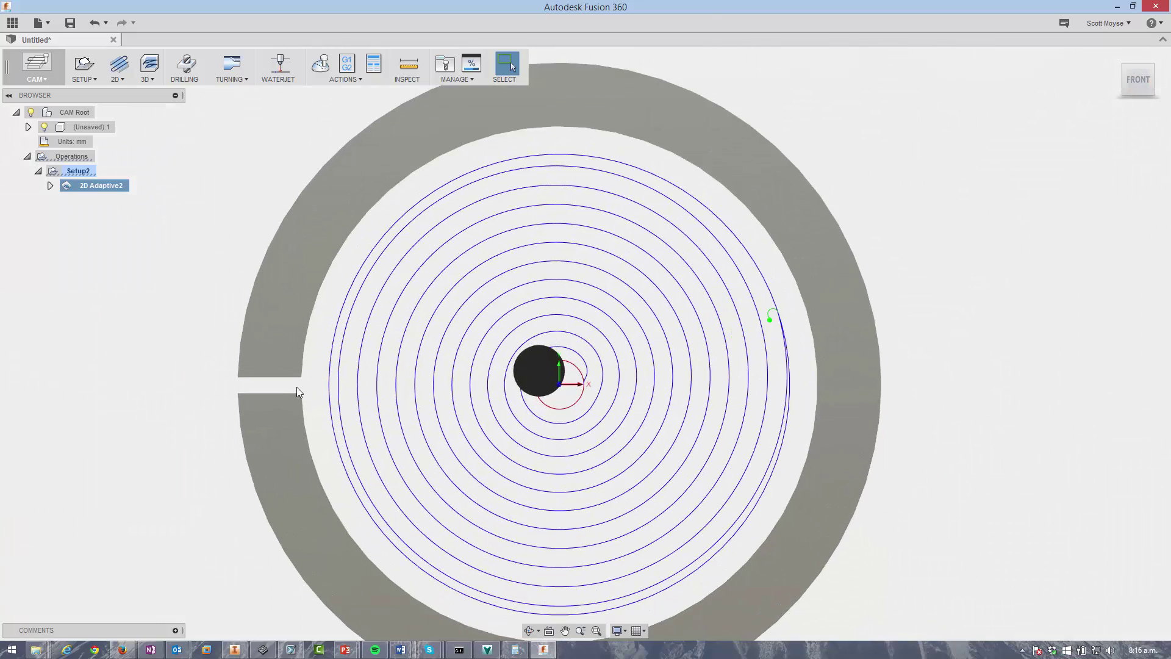
scroll(299, 391, "up", 8)
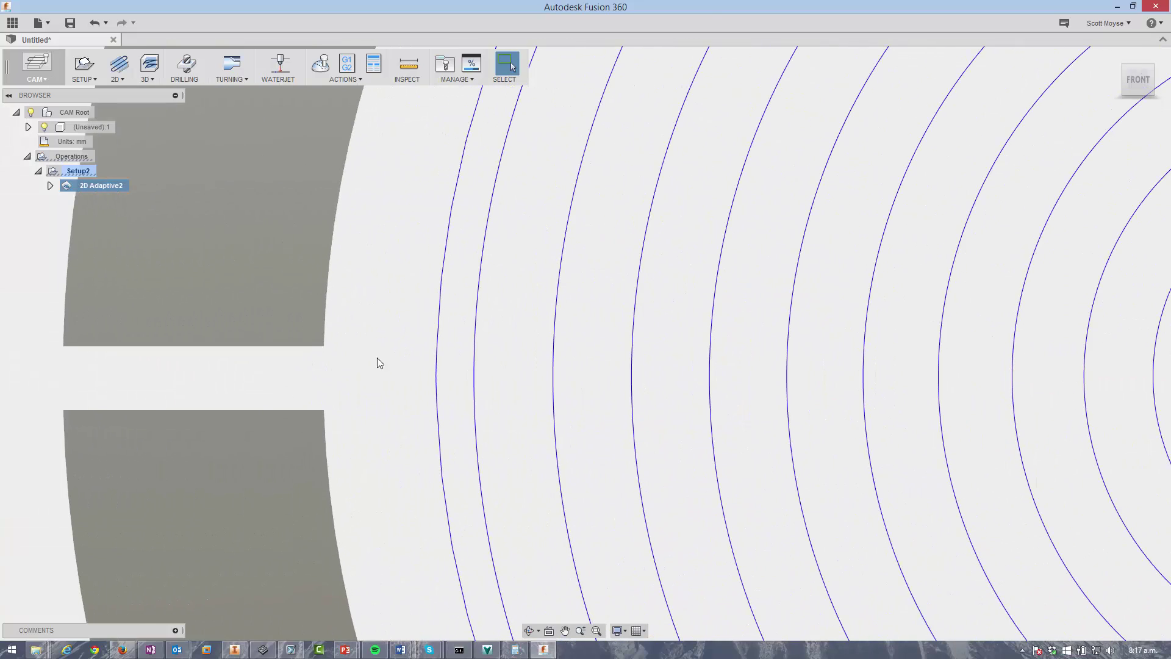
scroll(316, 364, "down", 8)
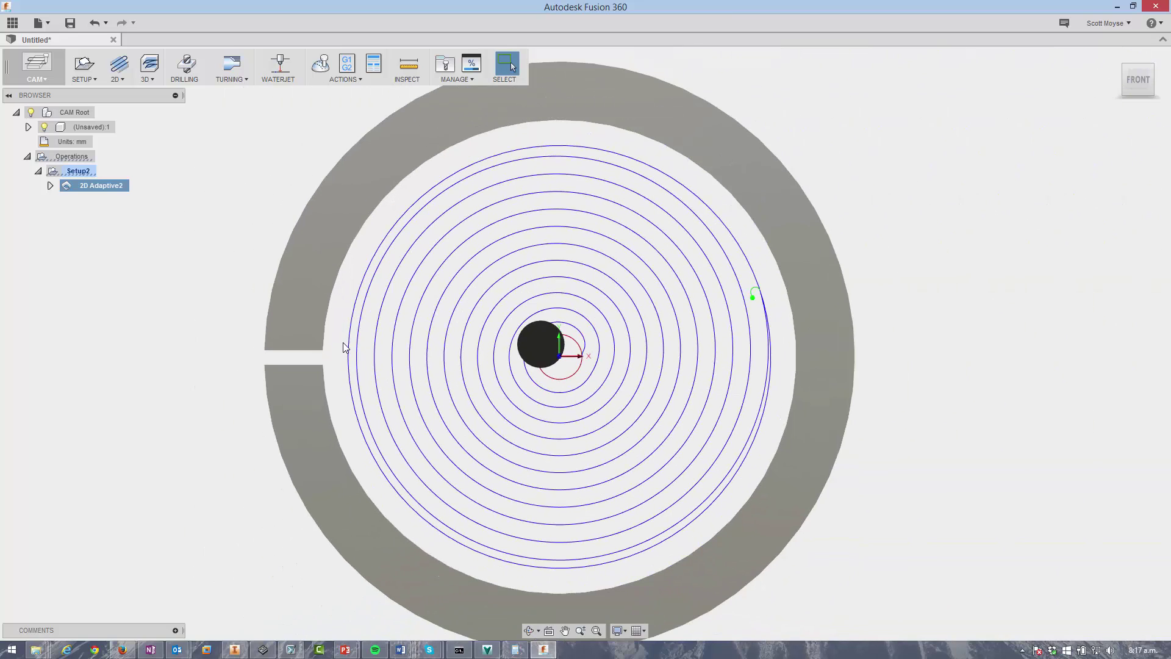
left_click(1117, 56)
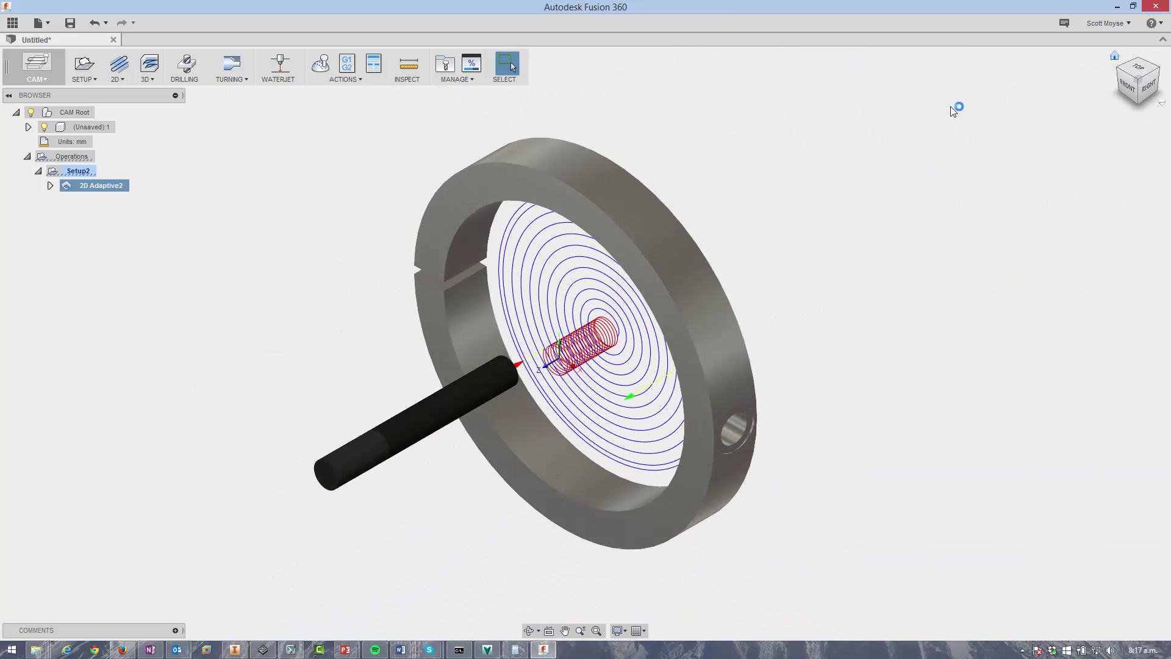